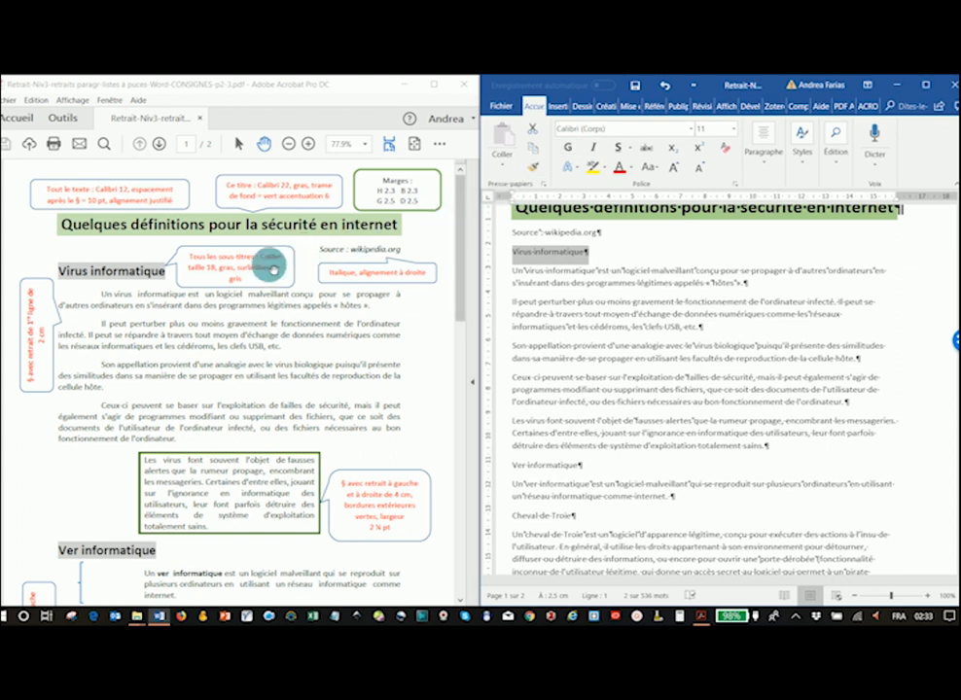
# - Set the selected "Virus informatique" subtitle to 18 pt and bold
pyautogui.click(734, 130)
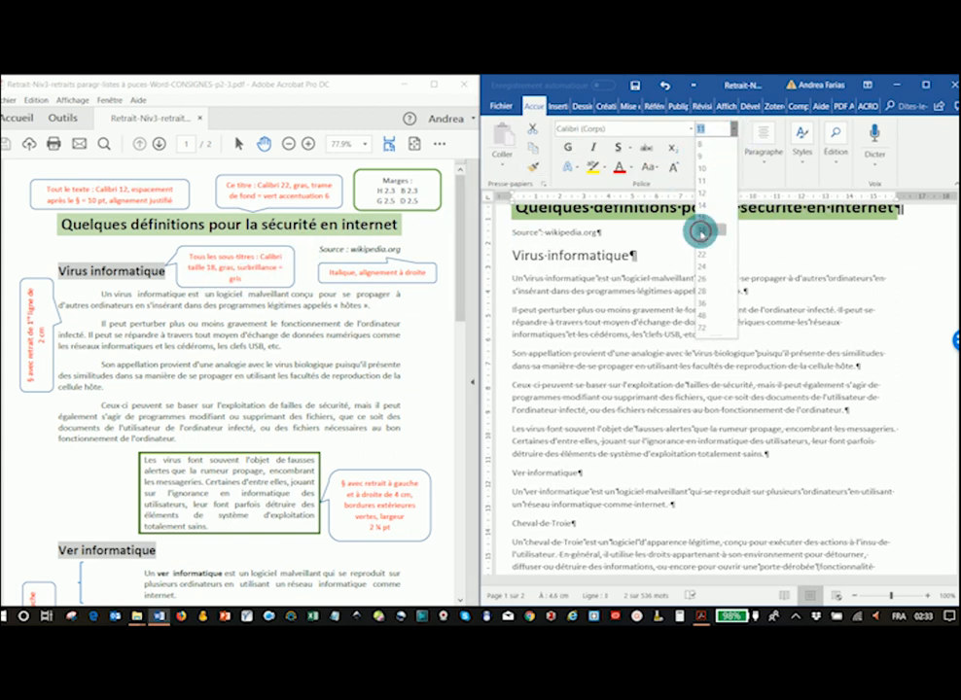
pyautogui.click(694, 233)
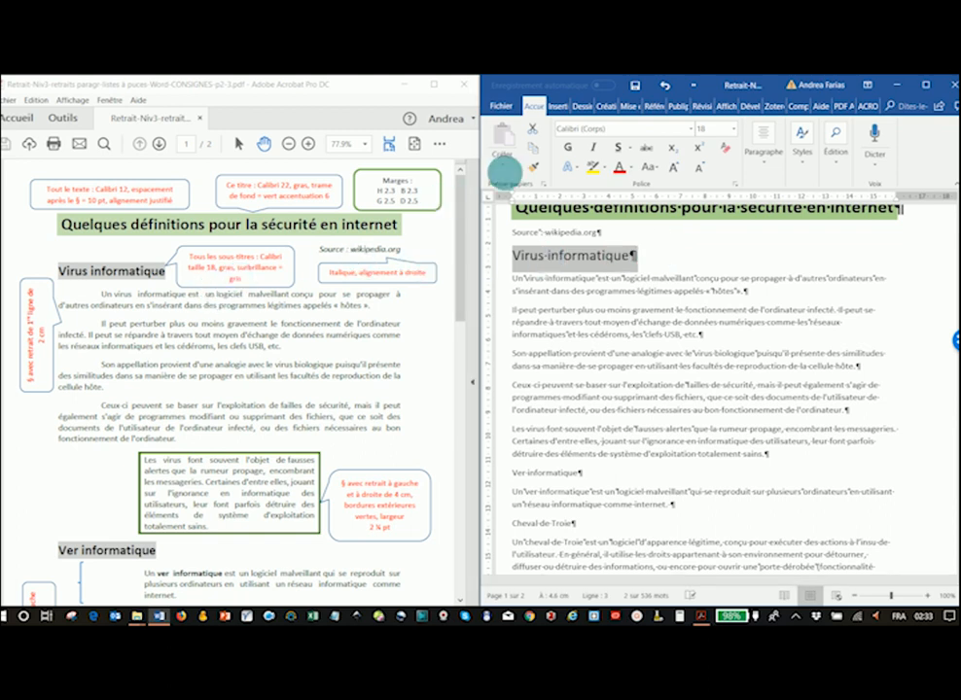
pyautogui.click(571, 146)
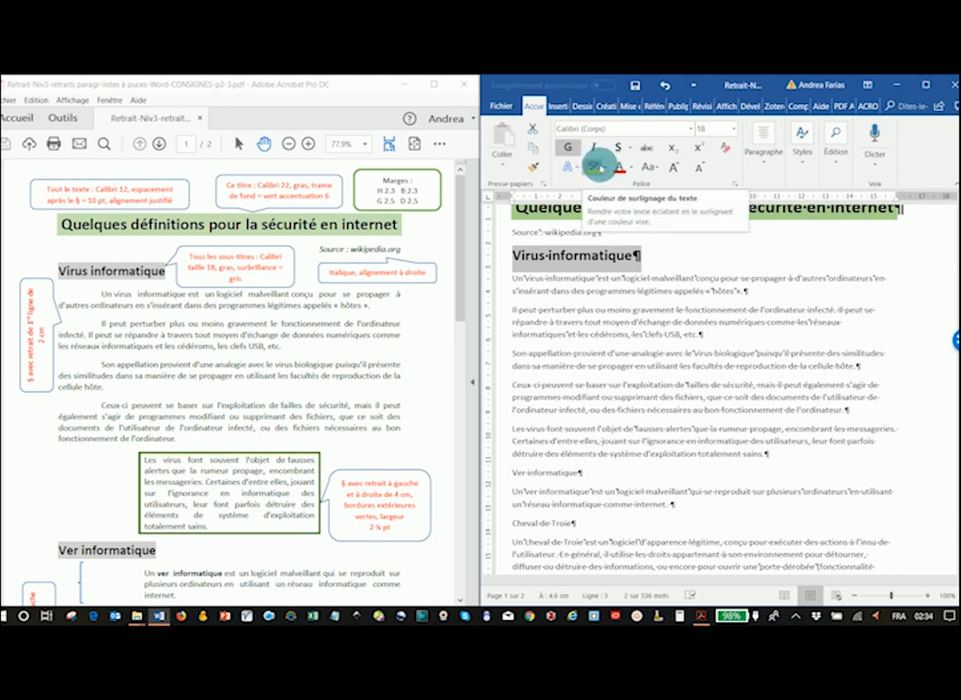
# - Highlight the "Virus informatique" subtitle in Gris - 25 %
pyautogui.click(594, 167)
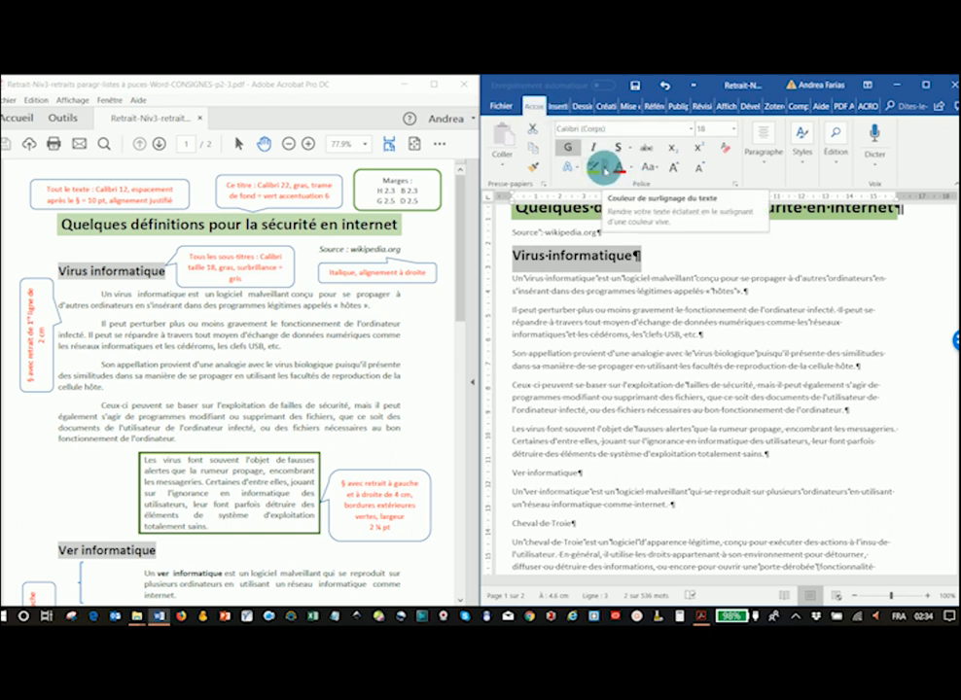
pyautogui.click(605, 169)
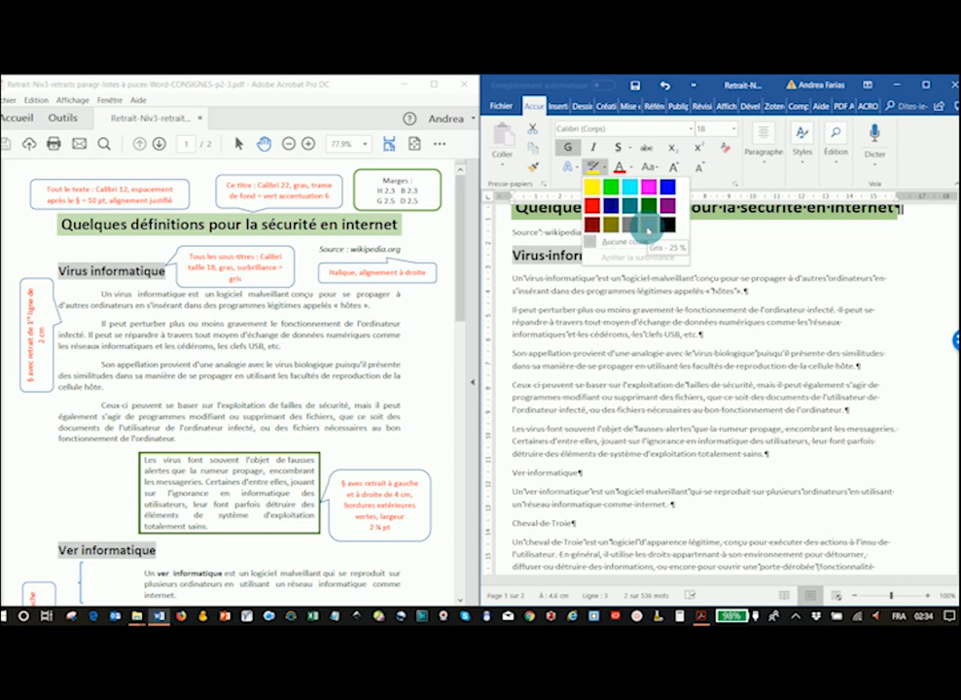
pyautogui.click(646, 229)
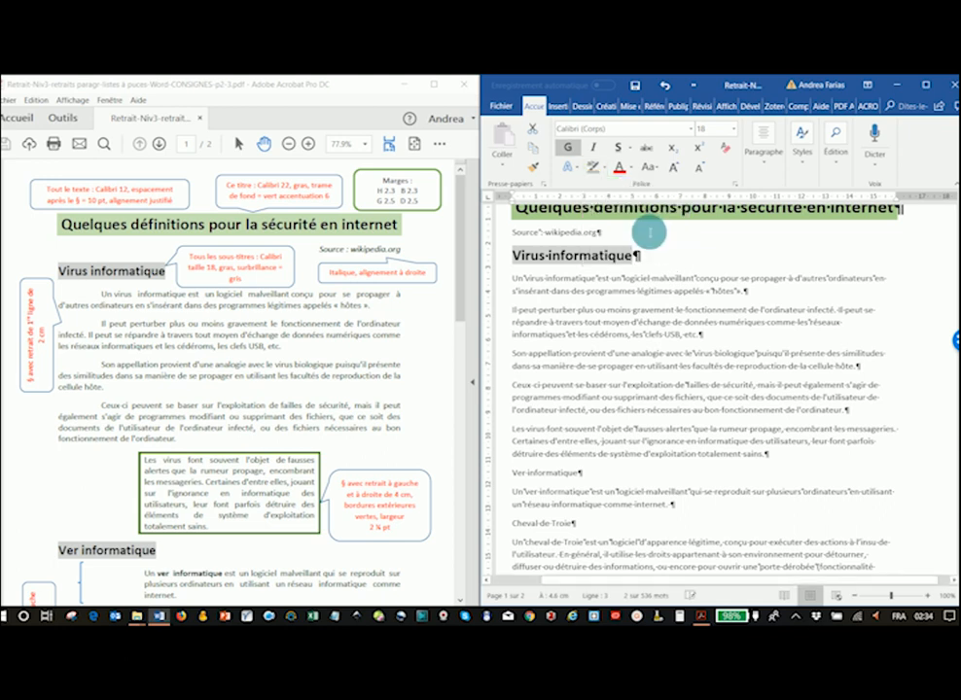
pyautogui.click(506, 262)
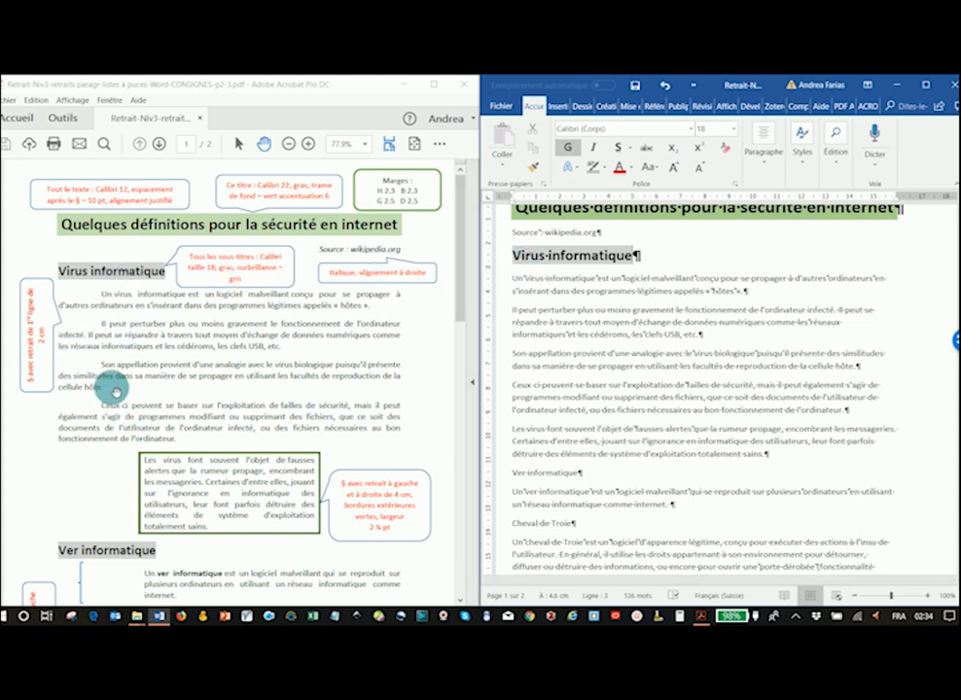
# - Scroll through the instruction PDF to examine which subtitles need the same formatting
pyautogui.scroll(-2, 106, 403)
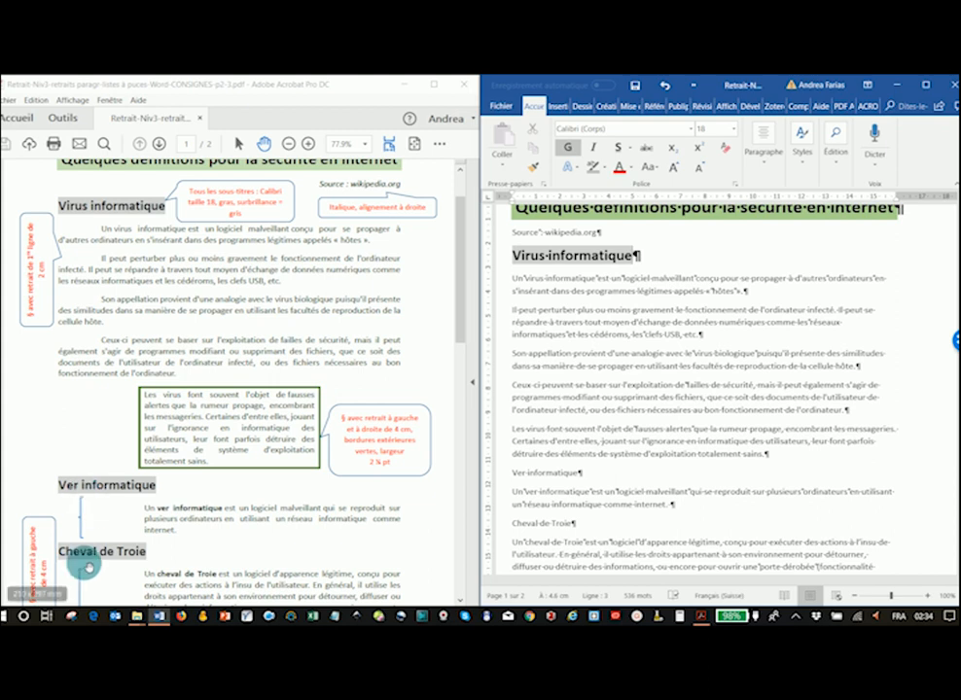
pyautogui.scroll(-4, 129, 460)
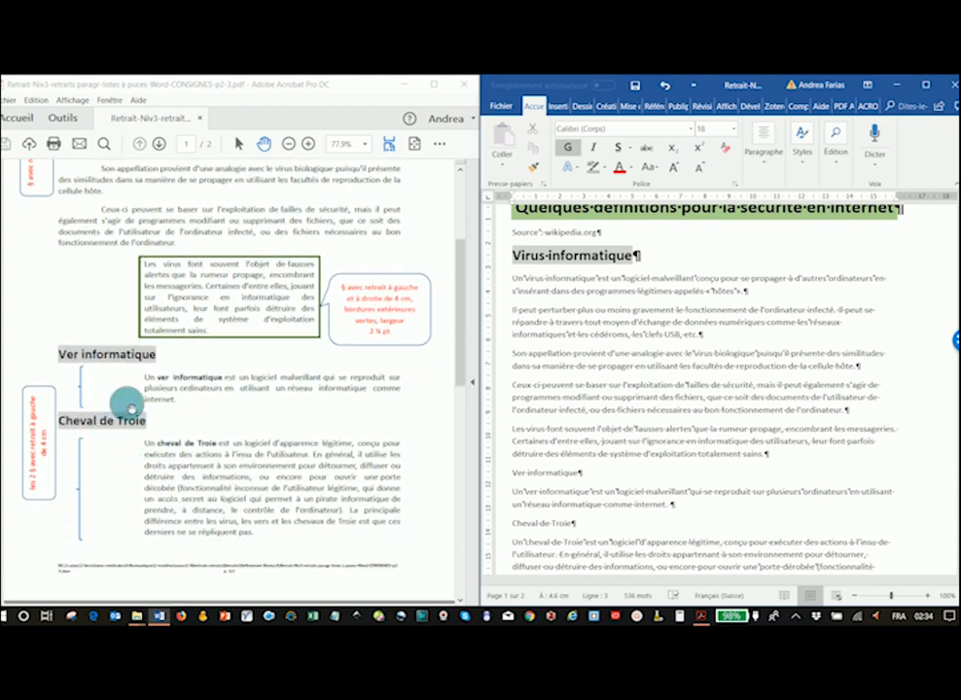
pyautogui.scroll(-6, 171, 419)
pyautogui.scroll(-3, 155, 422)
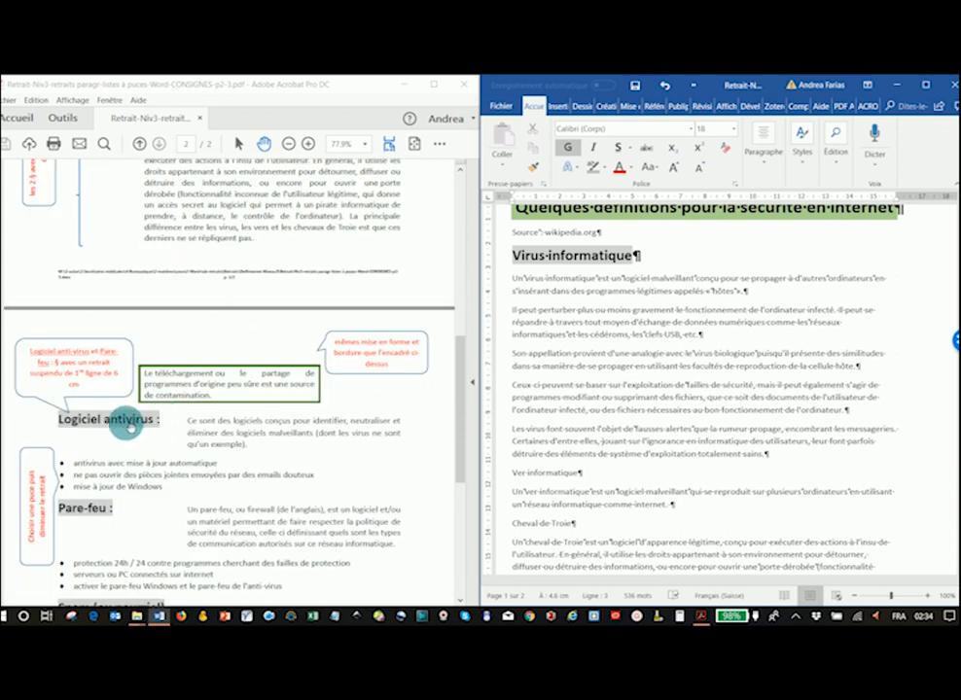
pyautogui.scroll(-3, 146, 491)
pyautogui.scroll(-3, 145, 448)
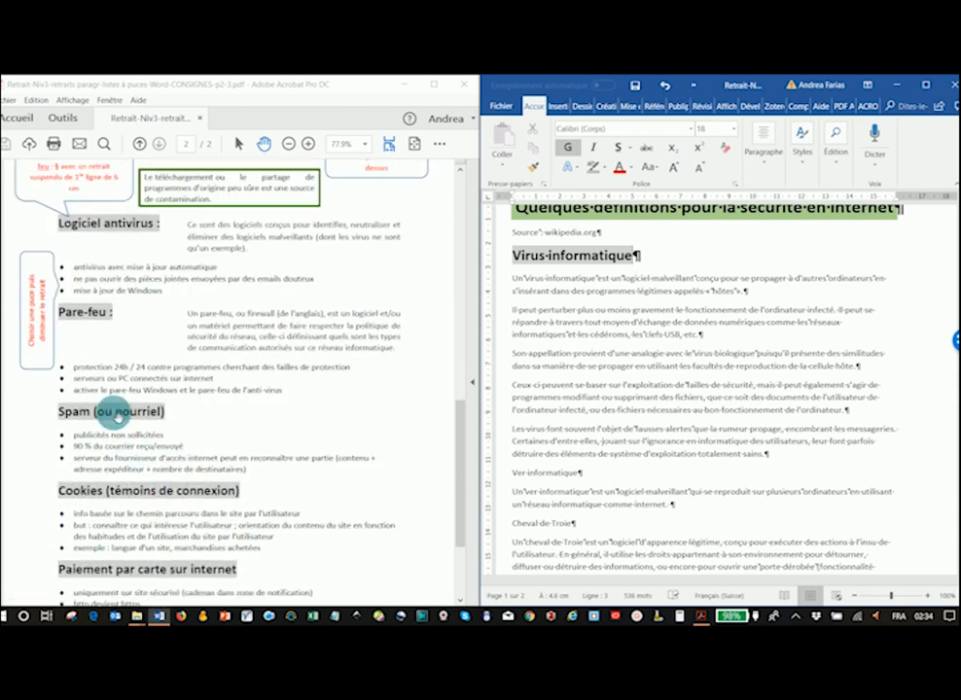
pyautogui.scroll(3, 195, 477)
pyautogui.scroll(14, 254, 399)
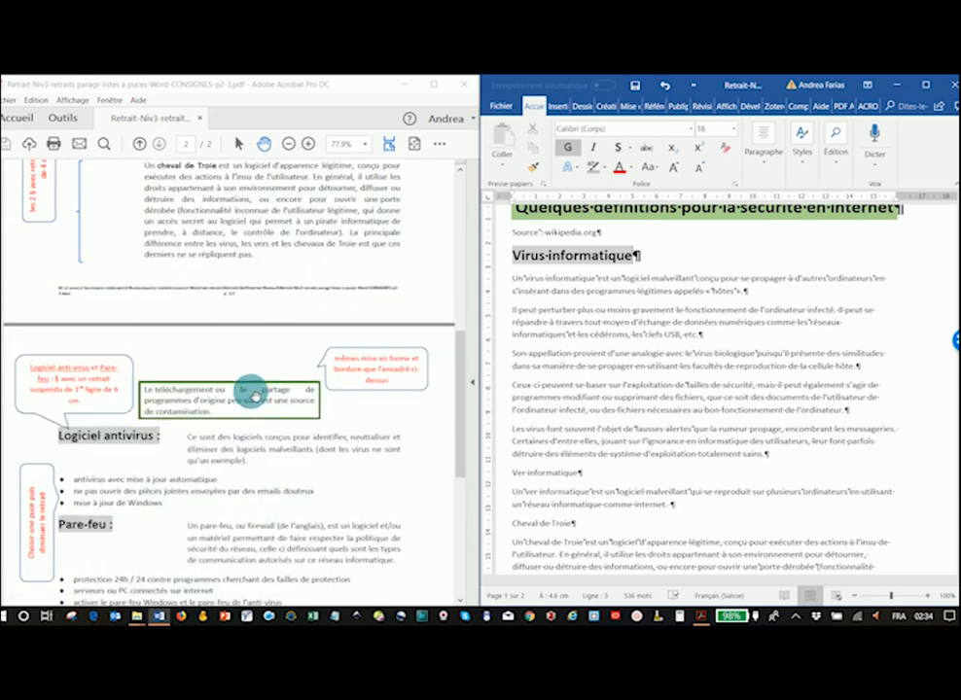
pyautogui.scroll(5, 233, 367)
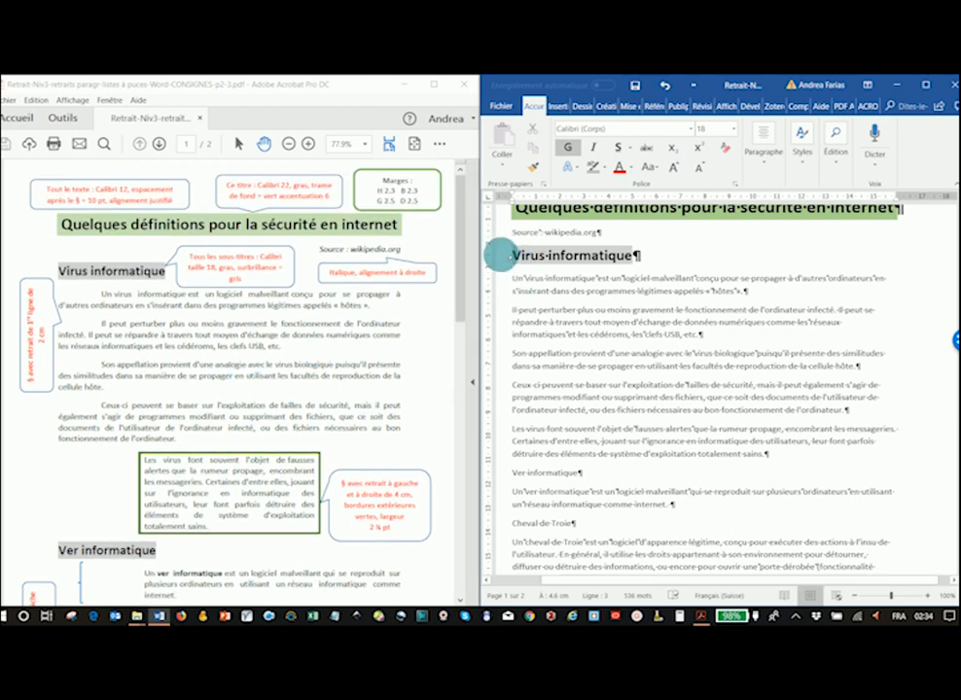
# - Copy the "Virus informatique" subtitle formatting with Format Painter and apply it to "Ver informatique" and "Cheval de Troie"
pyautogui.click(498, 256)
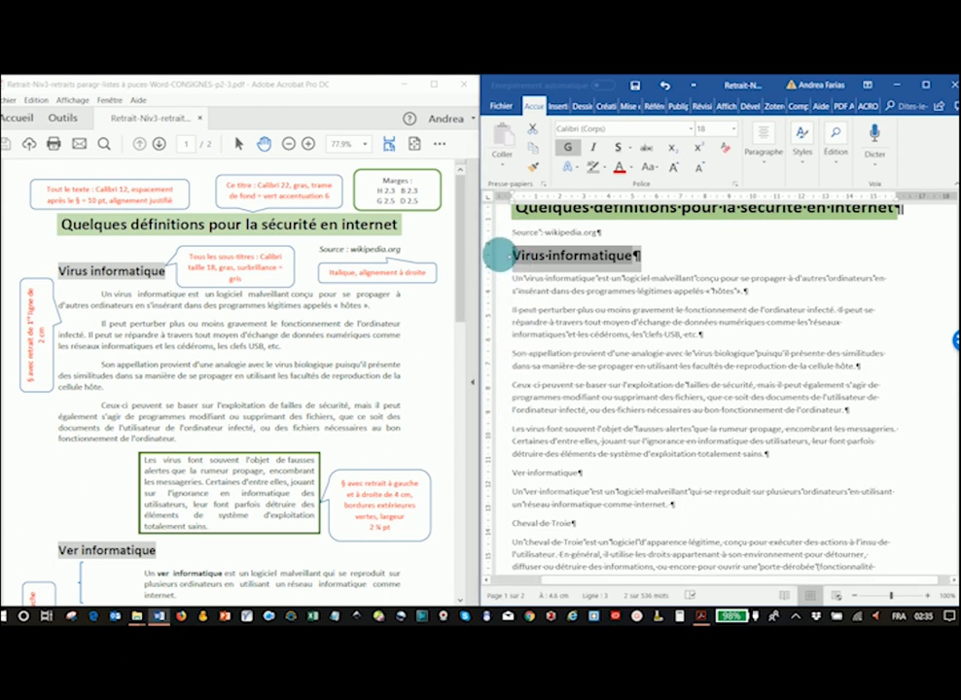
pyautogui.click(533, 168)
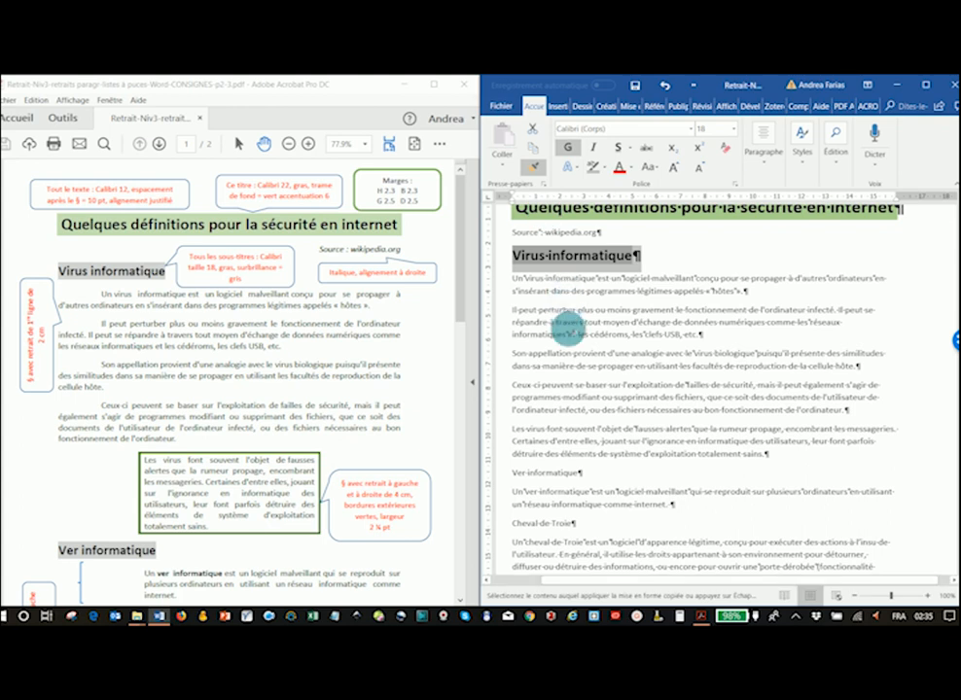
pyautogui.scroll(-1, 518, 432)
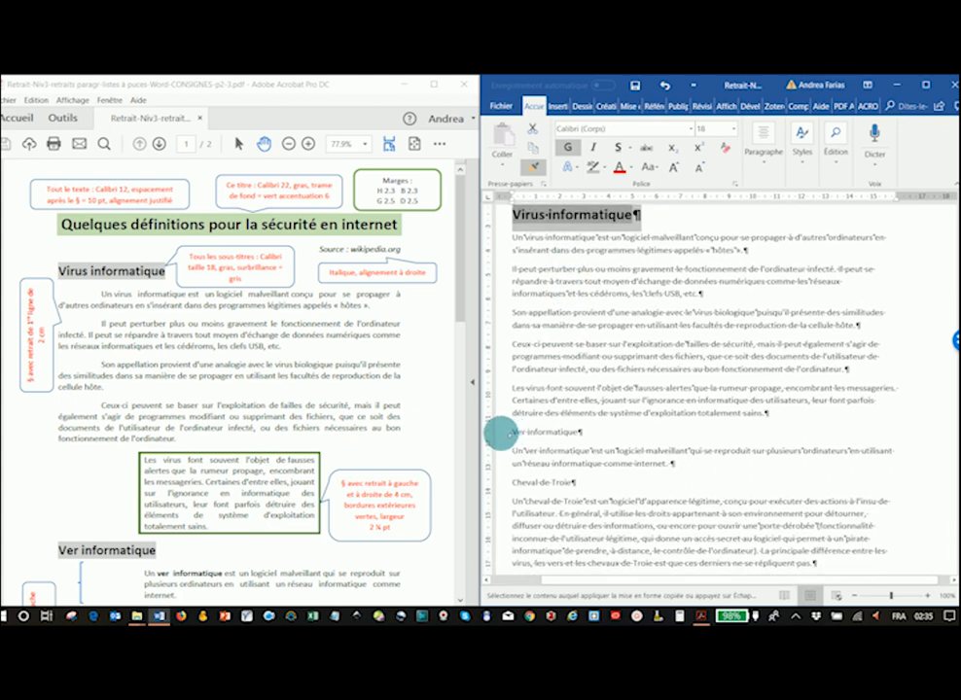
pyautogui.click(499, 434)
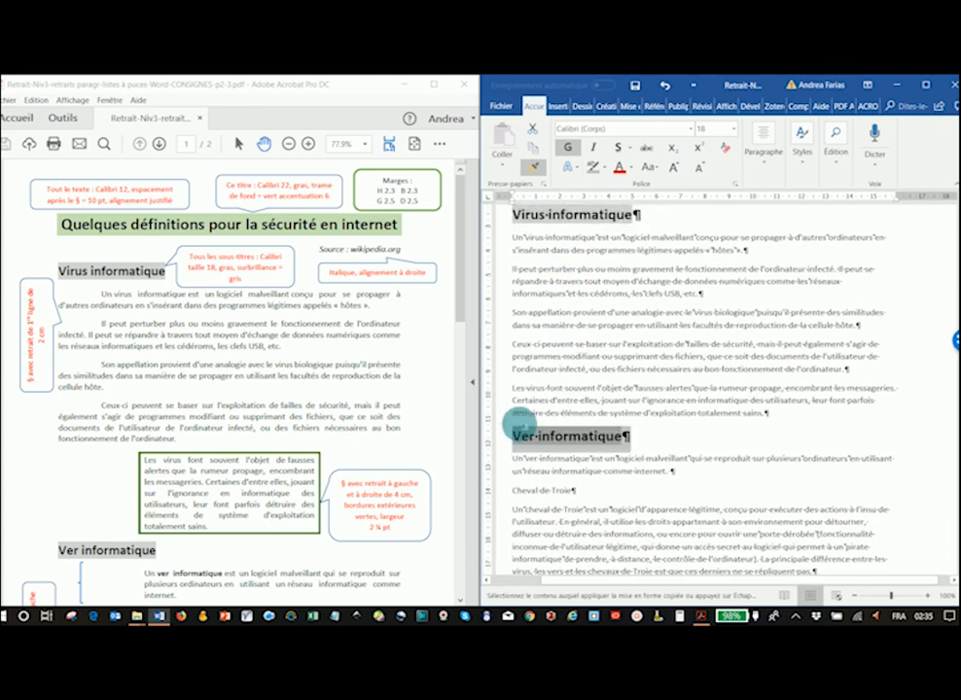
pyautogui.scroll(-3, 517, 426)
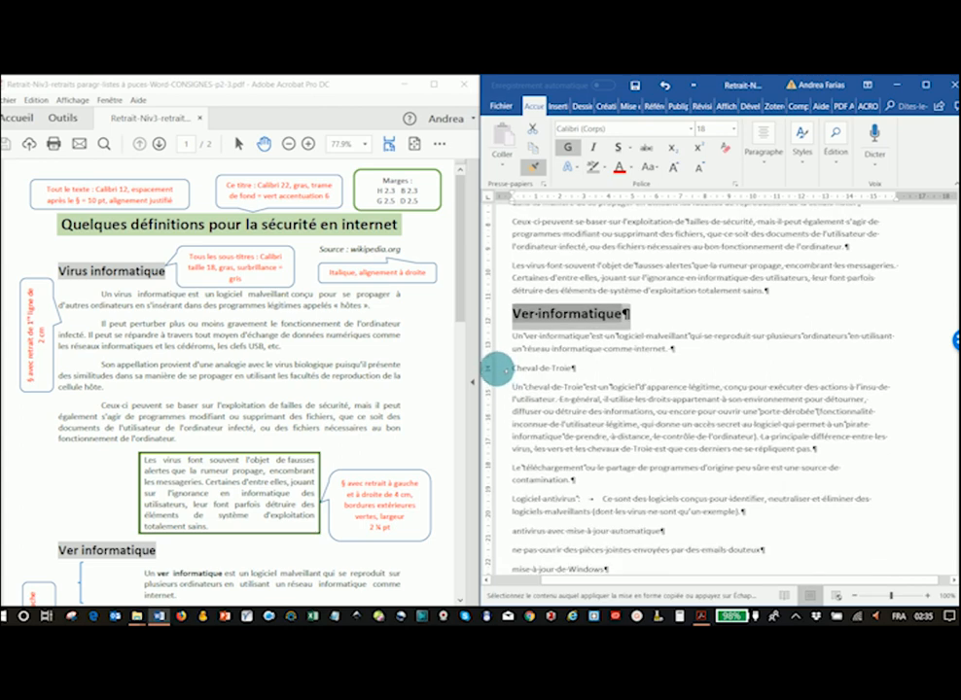
pyautogui.click(498, 369)
pyautogui.scroll(-1, 128, 413)
pyautogui.scroll(-10, 128, 413)
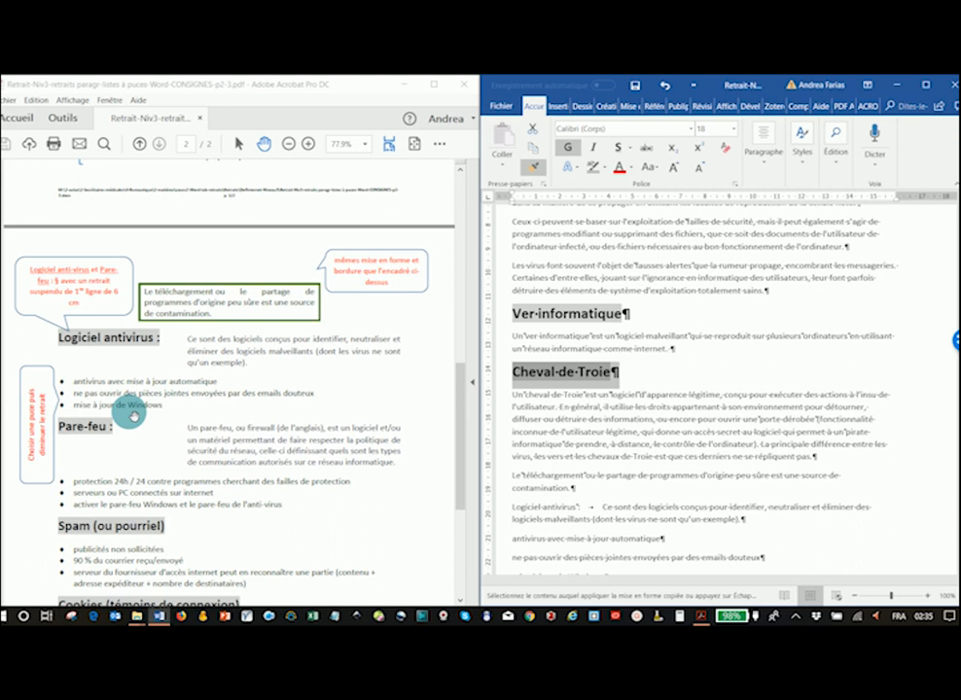
# - Apply the copied subtitle formatting to the "Logiciel antivirus" and "Pare-feu" subtitle words
pyautogui.scroll(-3, 129, 413)
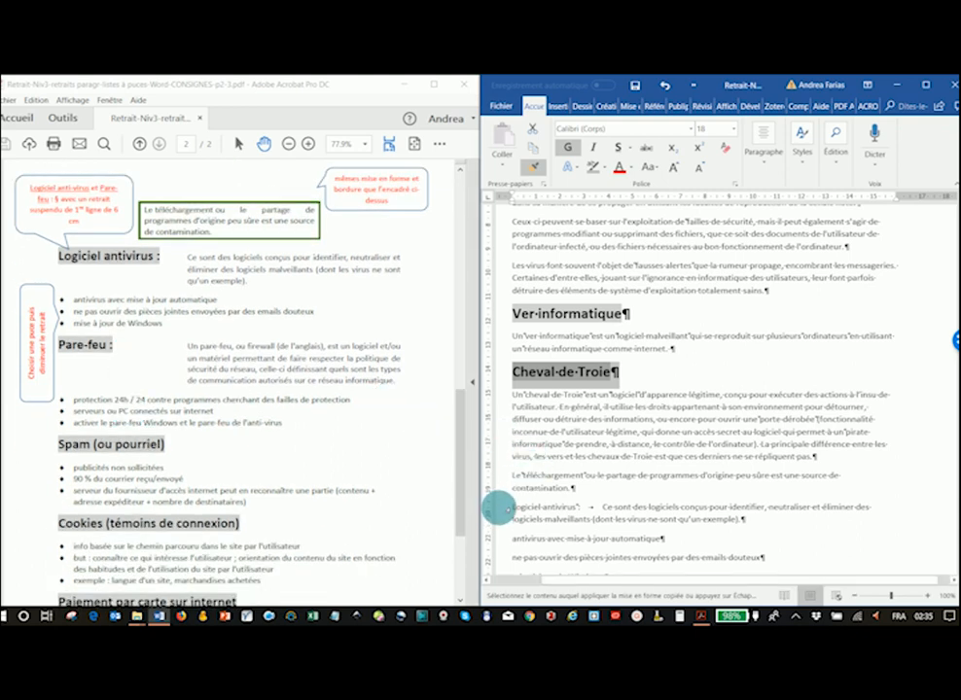
pyautogui.moveTo(510, 506); pyautogui.dragTo(587, 507)
pyautogui.scroll(-3, 579, 472)
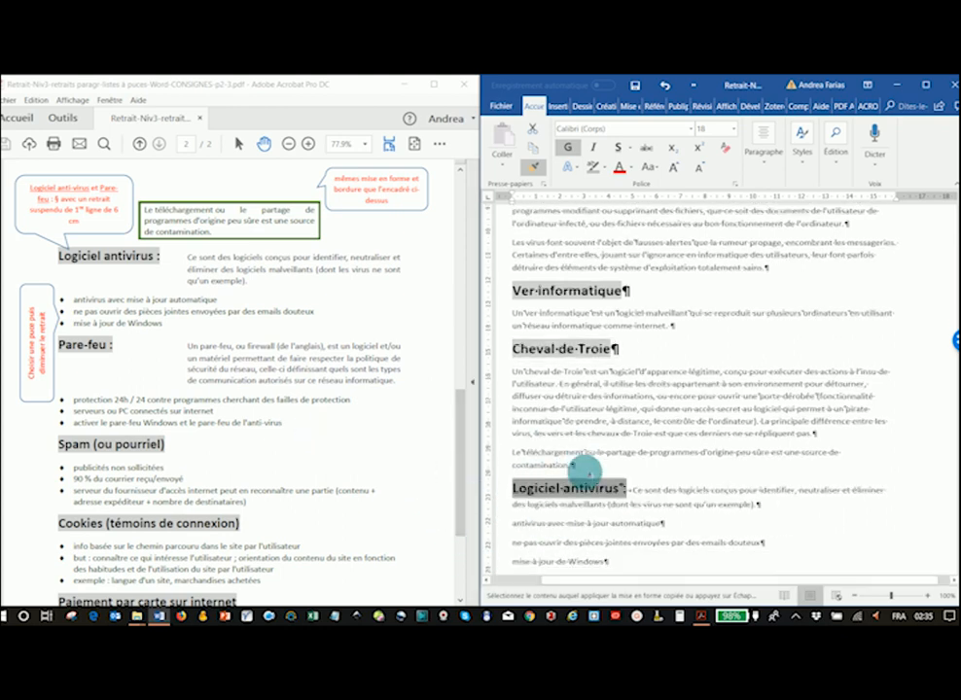
pyautogui.moveTo(510, 479); pyautogui.dragTo(551, 478)
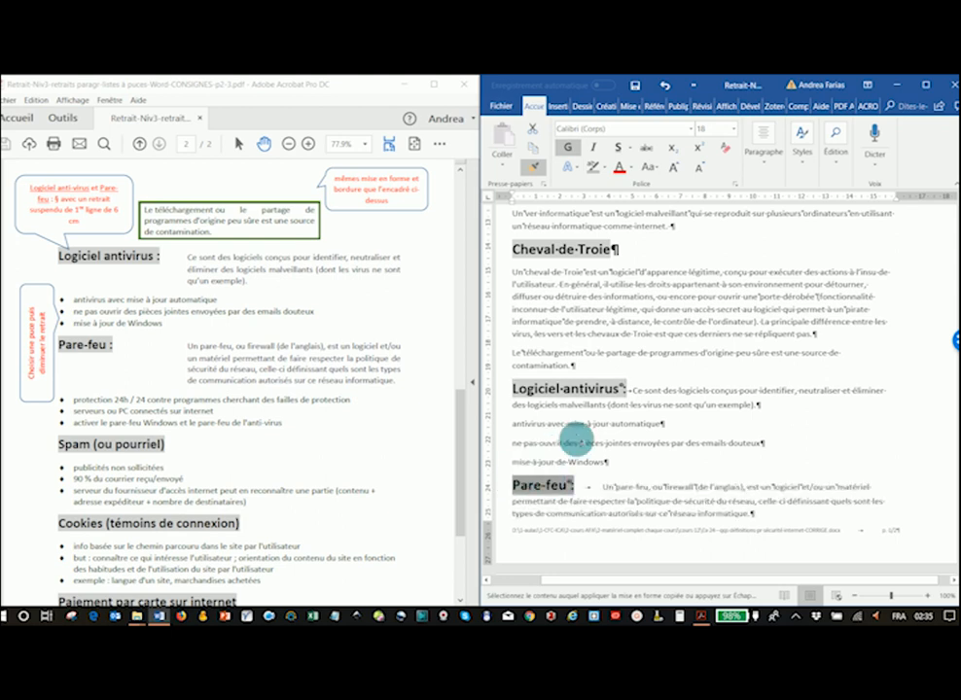
pyautogui.scroll(-4, 576, 442)
pyautogui.scroll(-2, 580, 440)
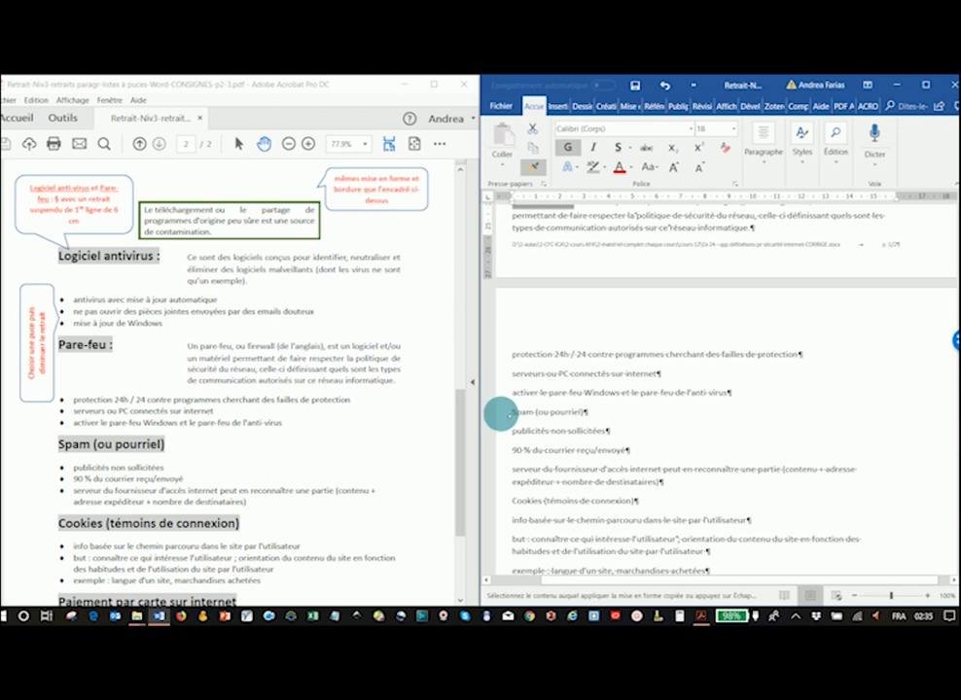
# - Apply the subtitle formatting to "Spam (ou pourriel)", "Cookies (témoins de connexion)", "Paiement par carte sur internet" and "Pour supprimer l'historique de navigation", then release Format Painter
pyautogui.click(499, 415)
pyautogui.scroll(-1, 171, 498)
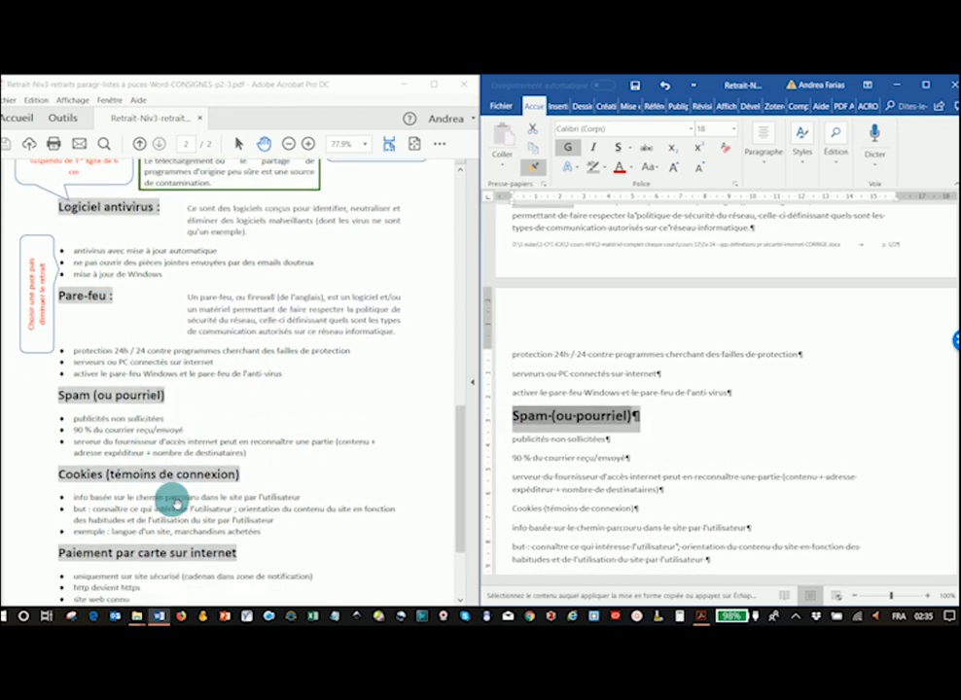
pyautogui.scroll(-1, 171, 498)
pyautogui.scroll(-1, 553, 491)
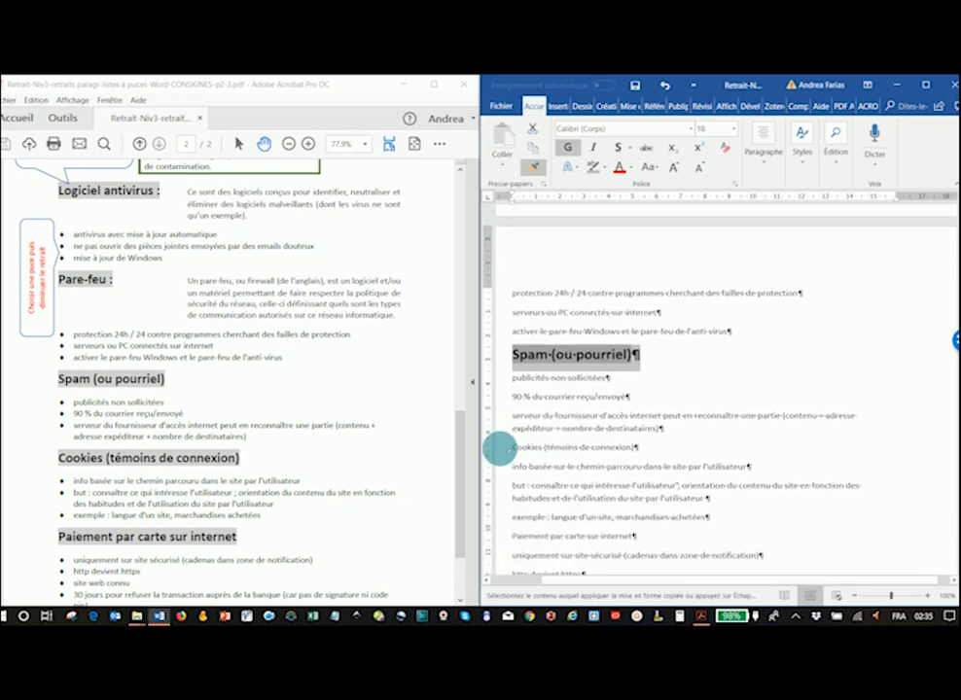
pyautogui.click(499, 448)
pyautogui.scroll(-2, 249, 469)
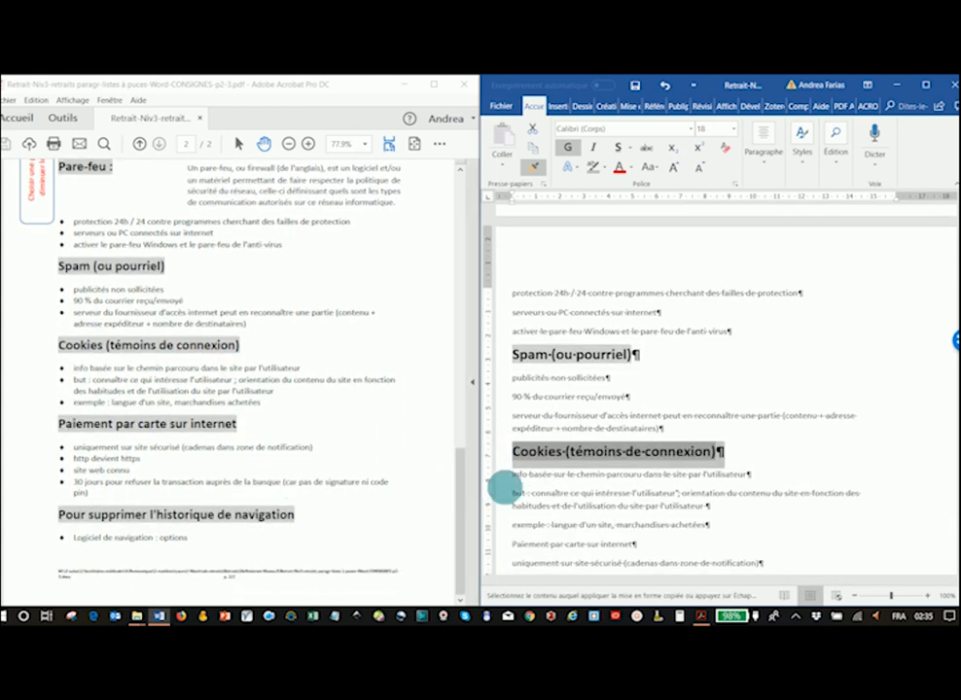
pyautogui.scroll(-2, 502, 488)
pyautogui.click(497, 463)
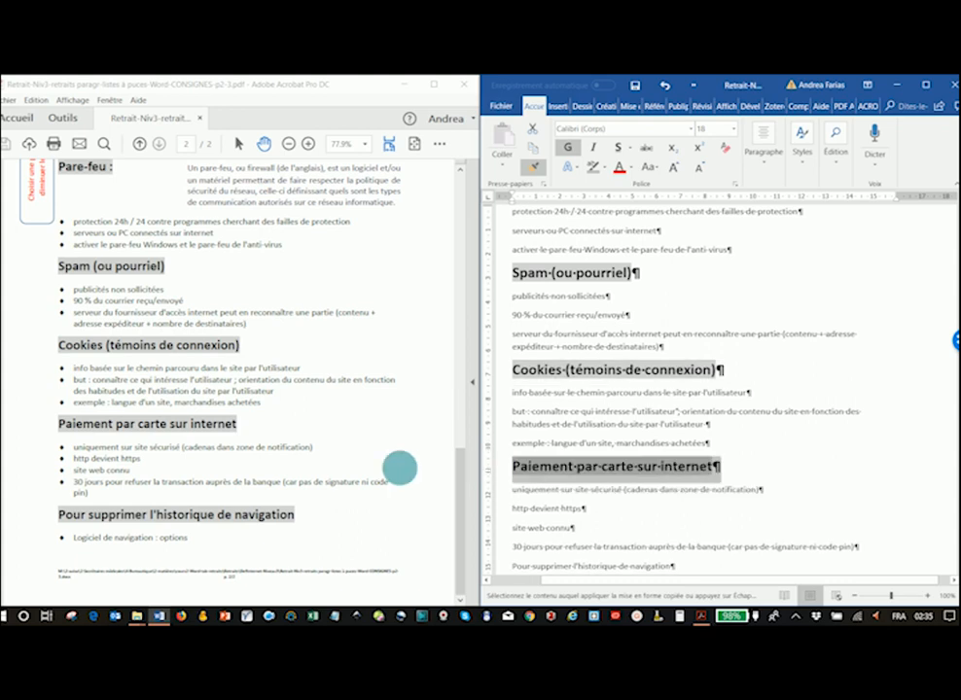
pyautogui.scroll(-3, 489, 519)
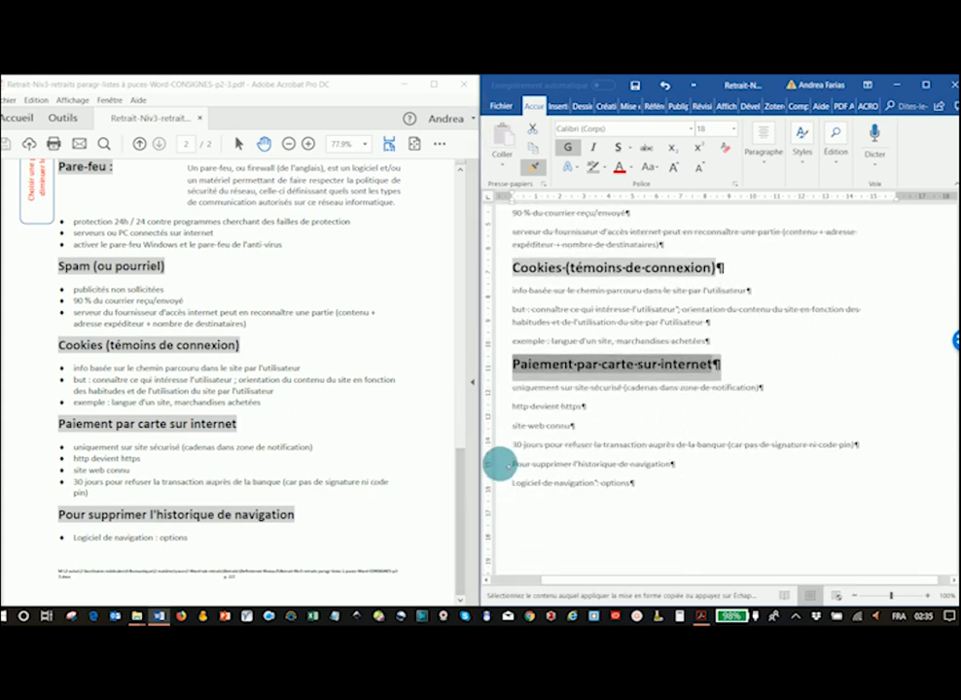
pyautogui.click(497, 465)
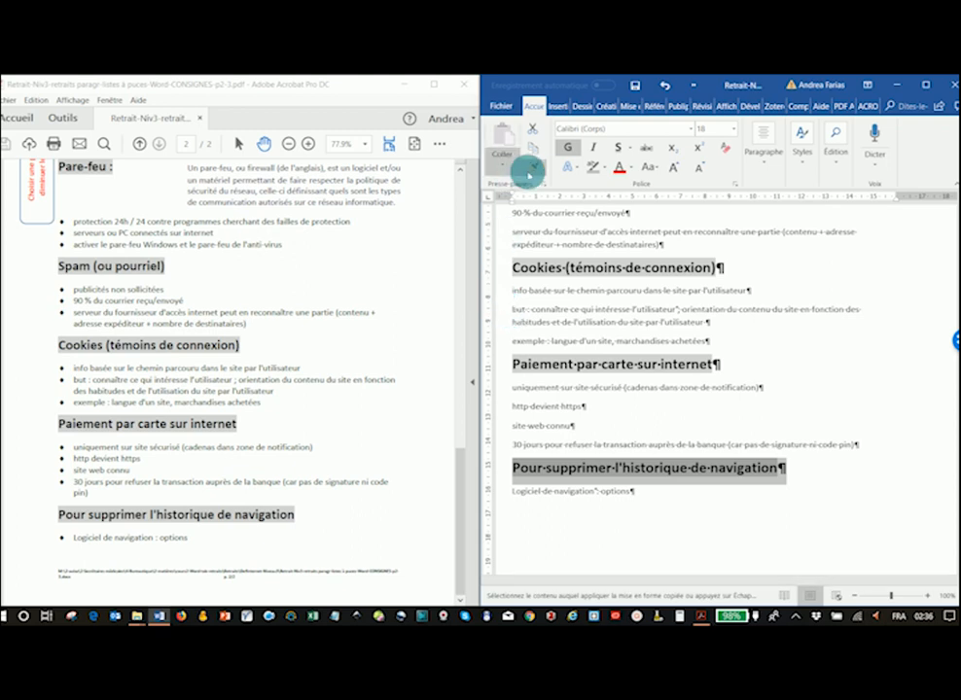
pyautogui.click(525, 214)
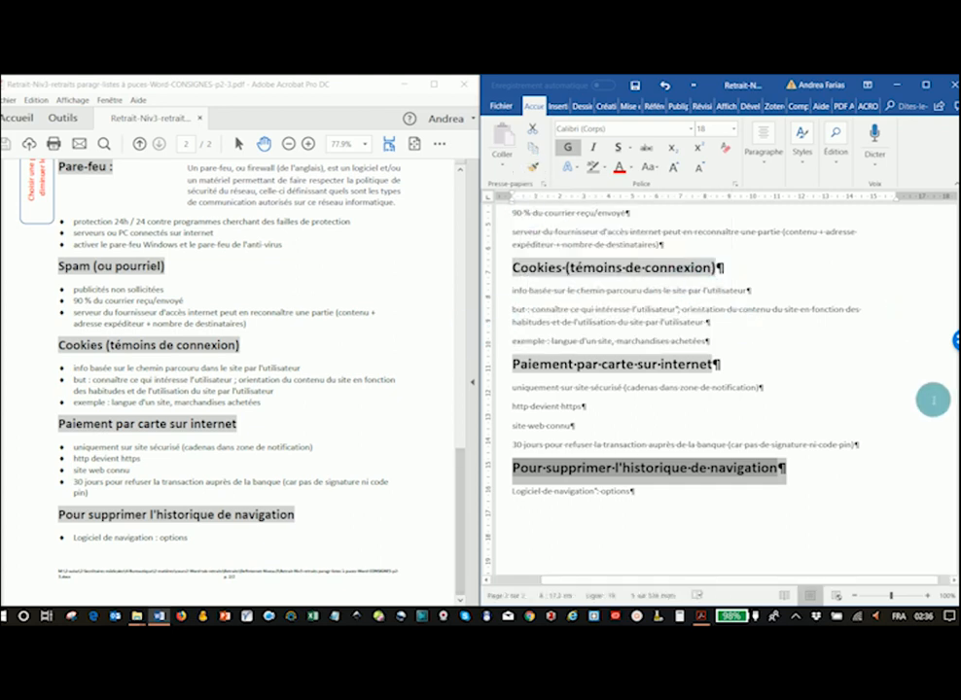
# - Review the formatted Word document from the top against the instruction PDF
pyautogui.scroll(15, 955, 432)
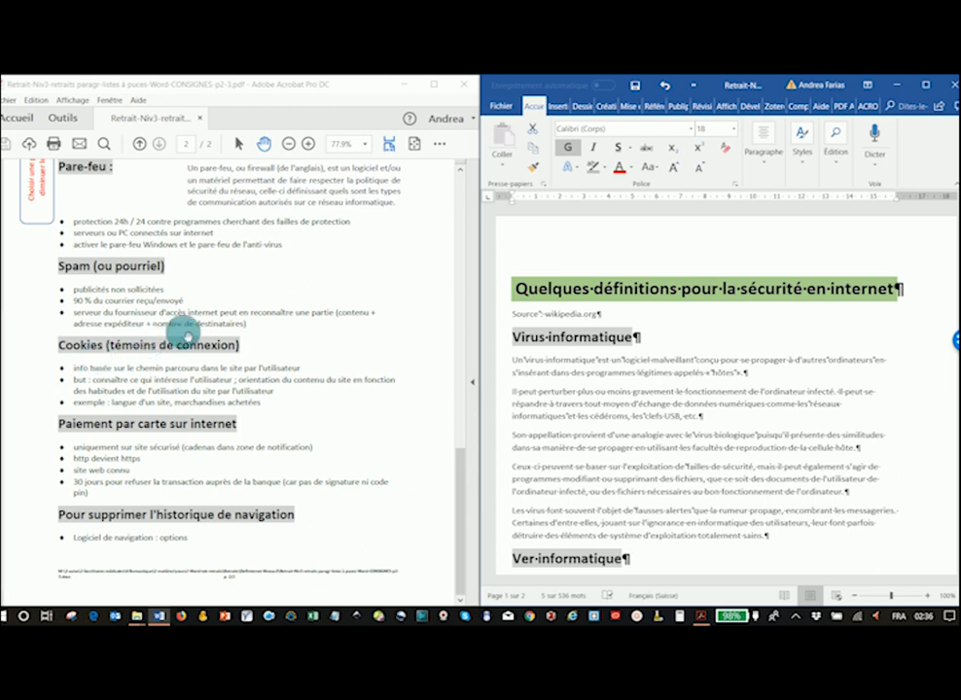
pyautogui.moveTo(461, 462); pyautogui.dragTo(463, 171)
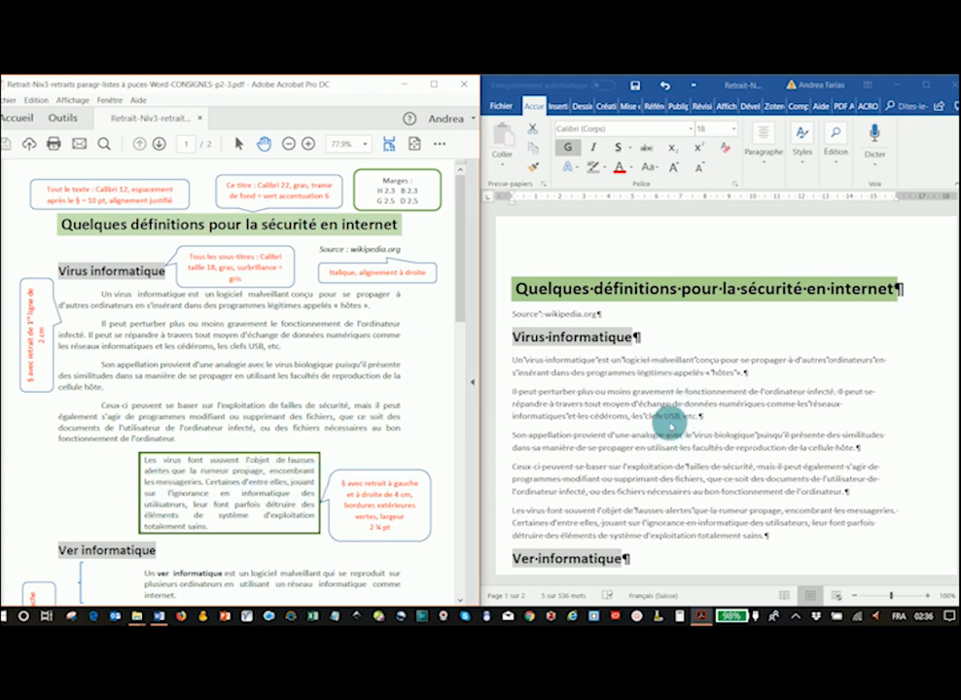
pyautogui.scroll(-3, 662, 502)
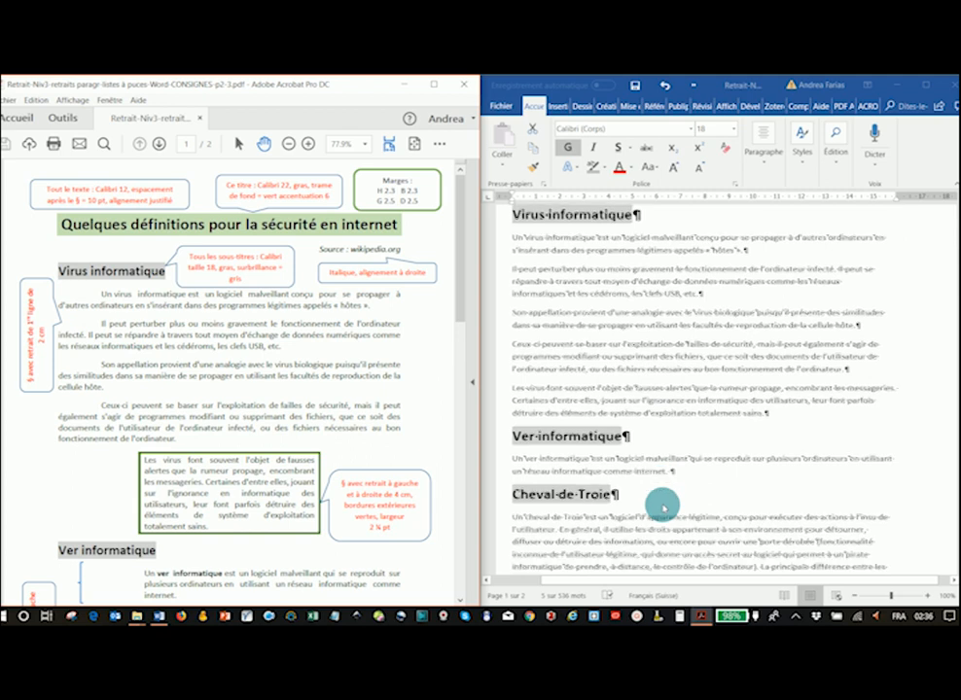
pyautogui.scroll(-1, 663, 508)
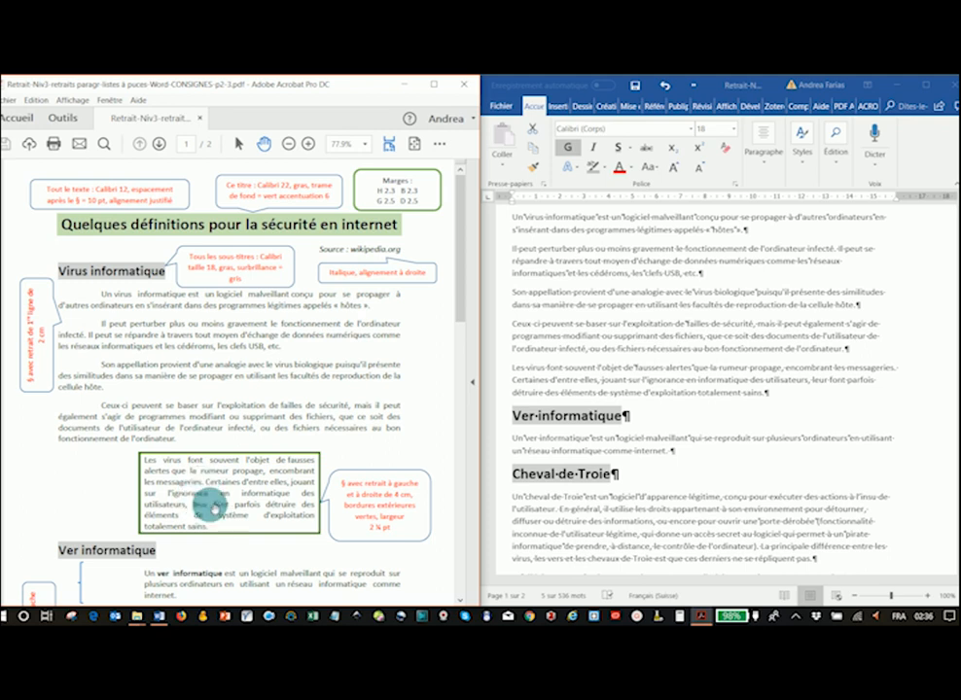
pyautogui.click(632, 385)
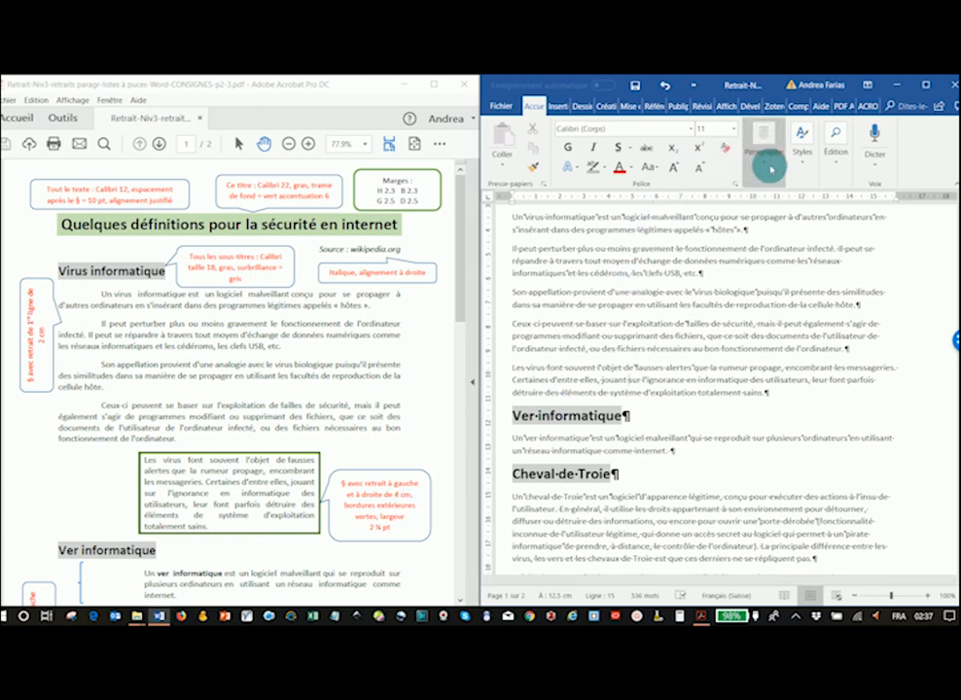
# - Indent the "Les virus font souvent" paragraph 4 cm from both the left and the right
pyautogui.click(764, 163)
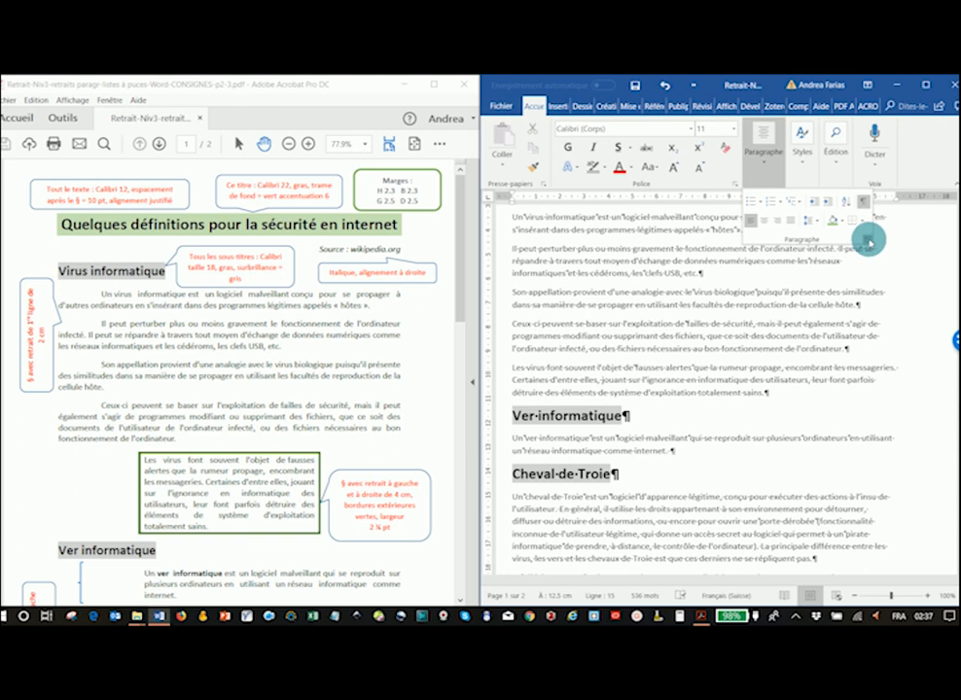
pyautogui.click(868, 242)
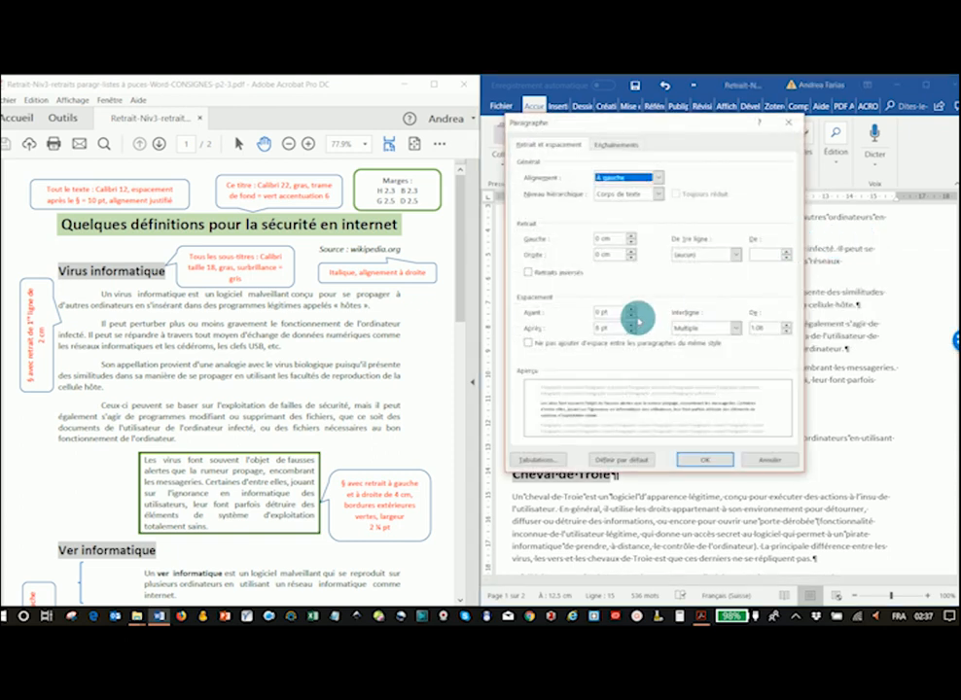
pyautogui.moveTo(615, 243); pyautogui.dragTo(584, 247)
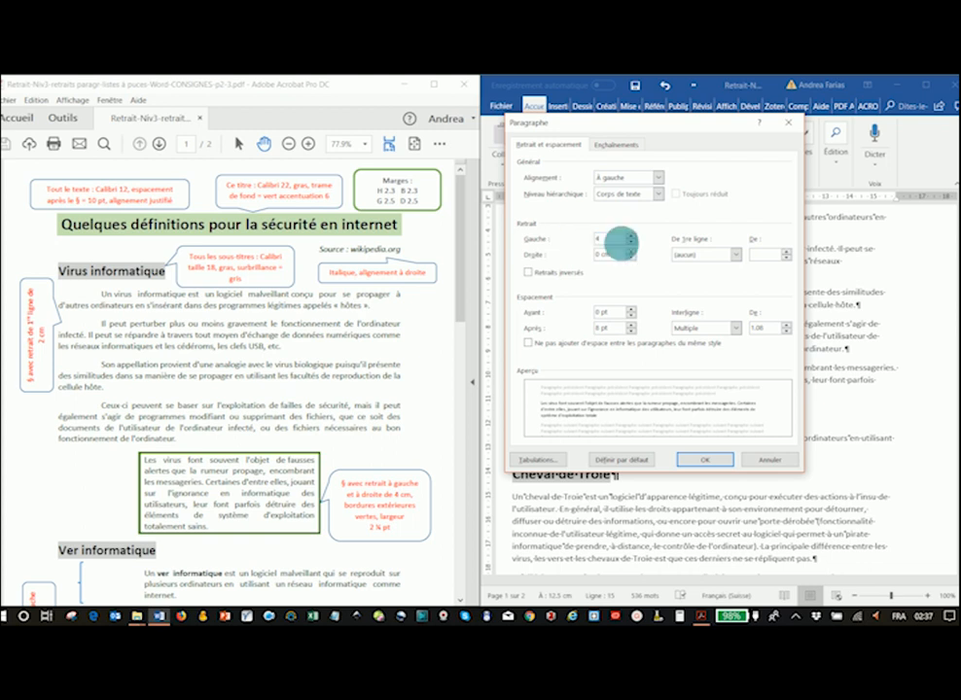
pyautogui.moveTo(623, 258); pyautogui.dragTo(520, 244)
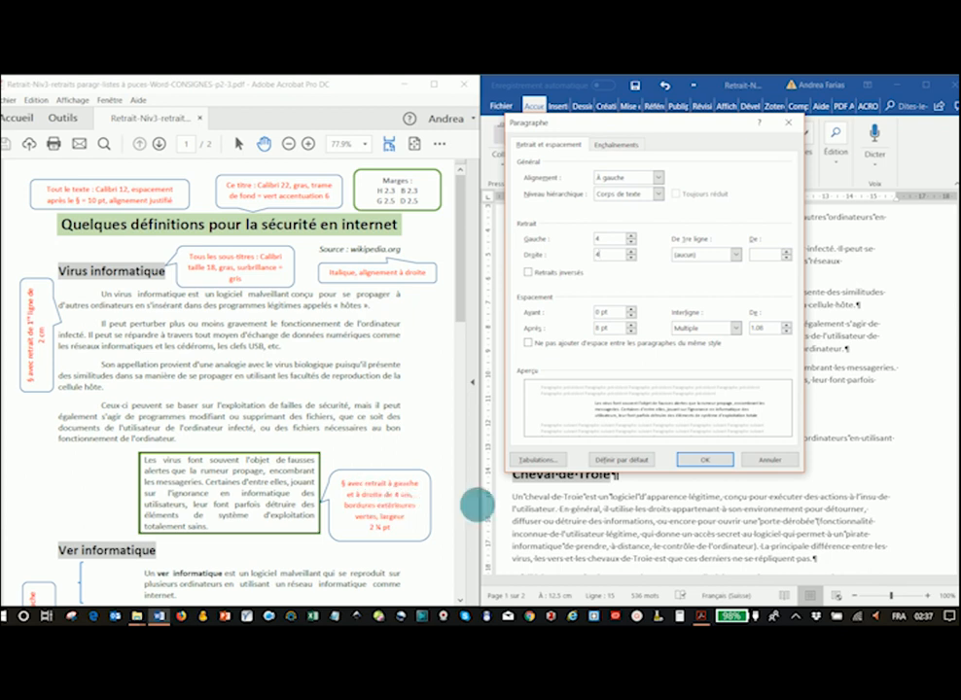
pyautogui.click(704, 458)
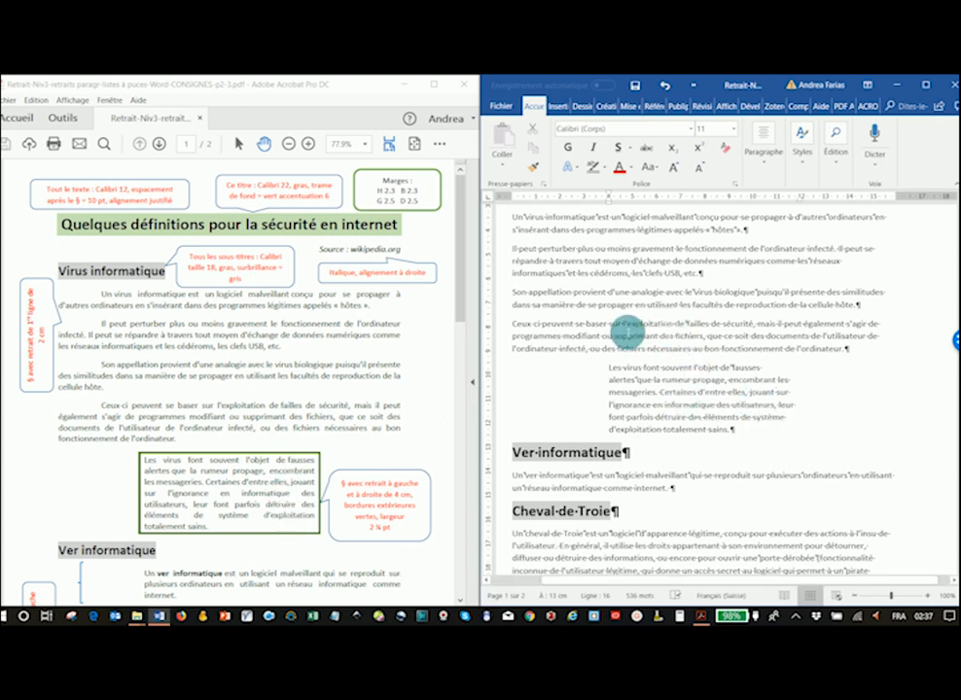
# - Select the entire document and justify all of its paragraphs
pyautogui.scroll(3, 632, 277)
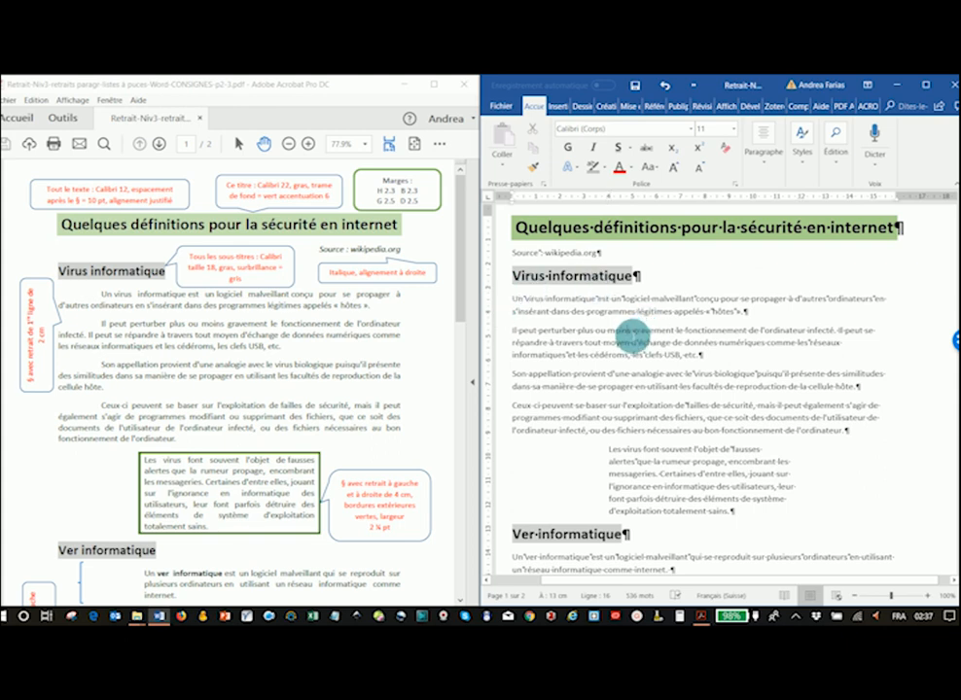
pyautogui.hotkey('ctrl', 'a')
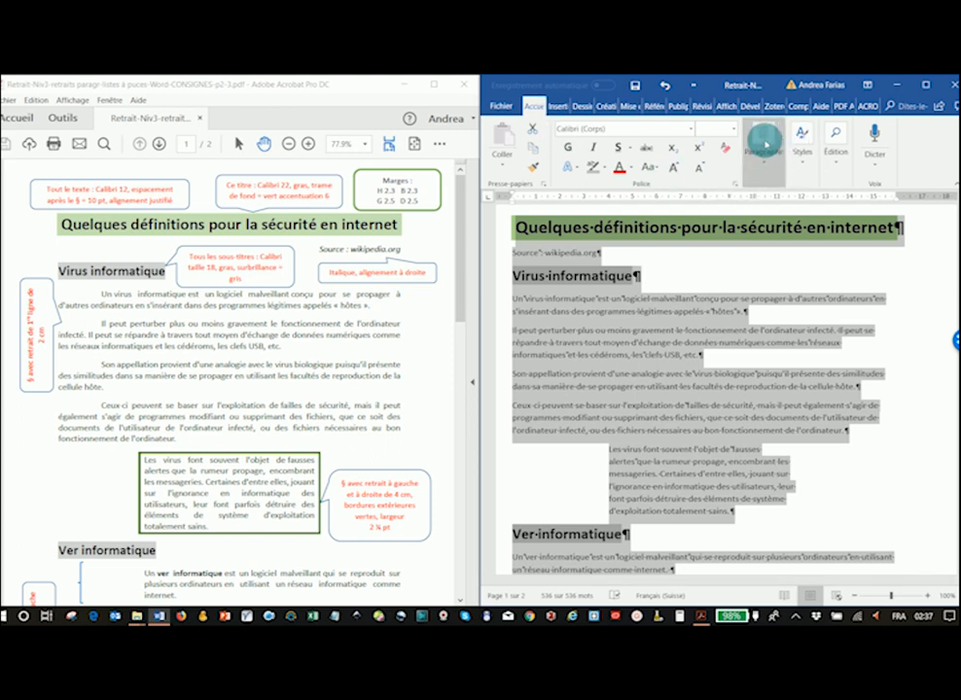
pyautogui.click(765, 143)
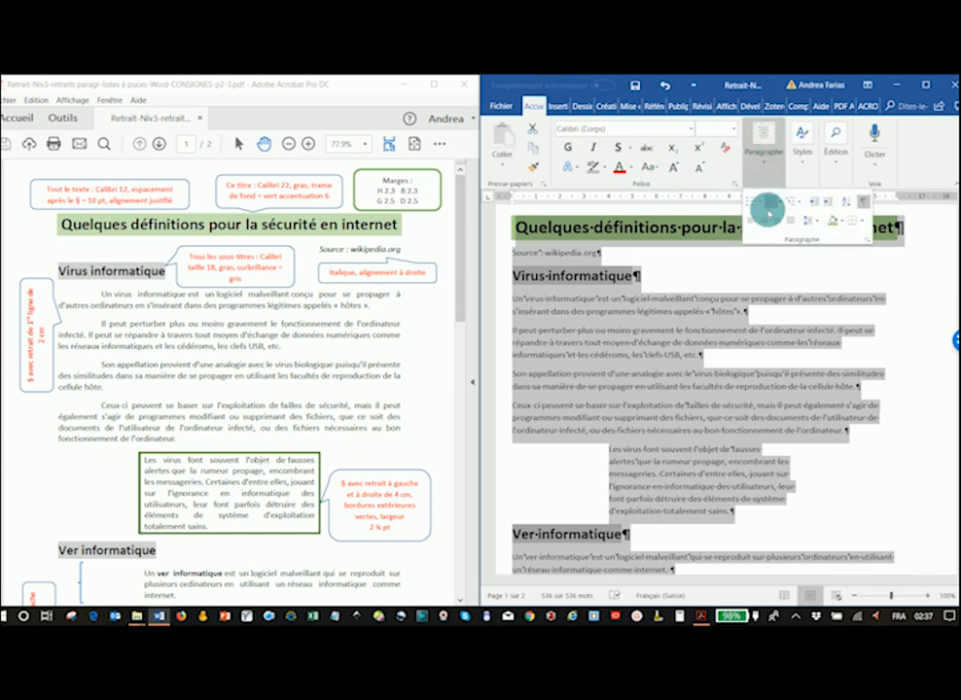
pyautogui.click(790, 221)
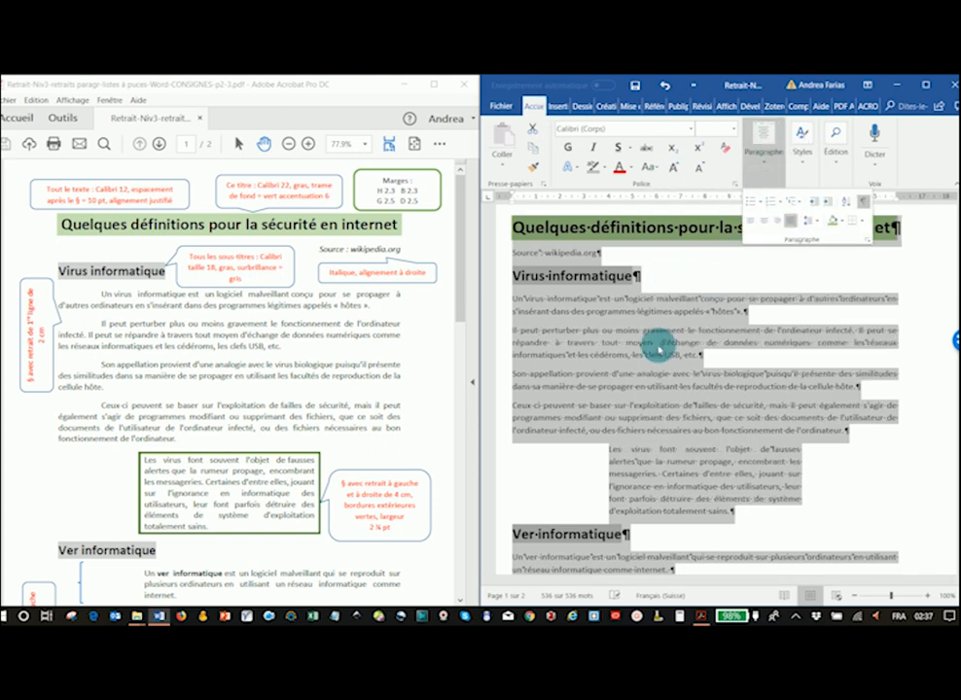
pyautogui.click(644, 229)
pyautogui.click(634, 234)
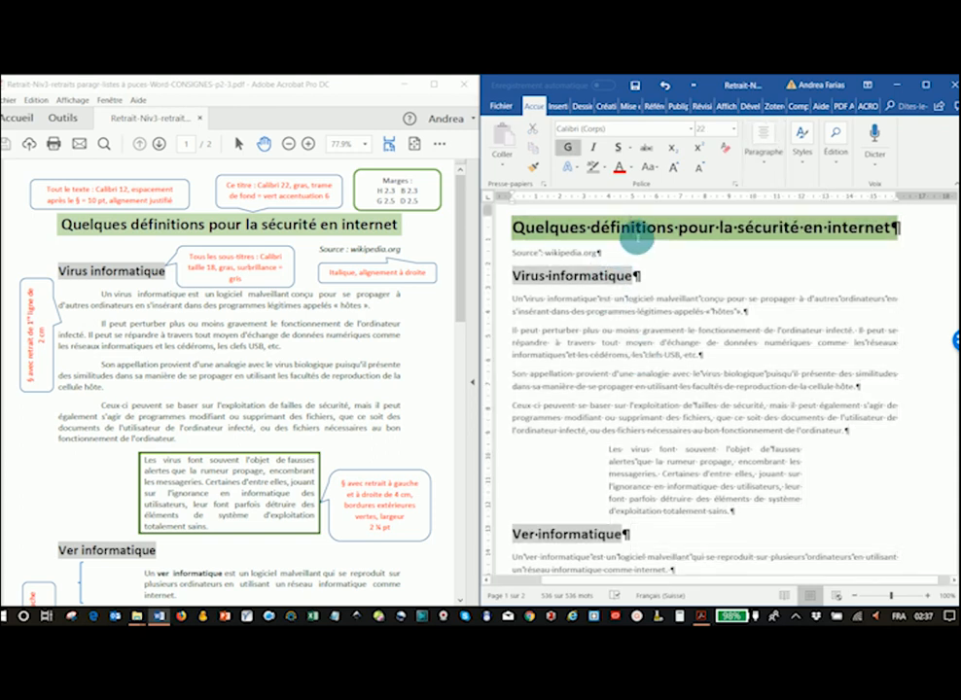
pyautogui.click(764, 161)
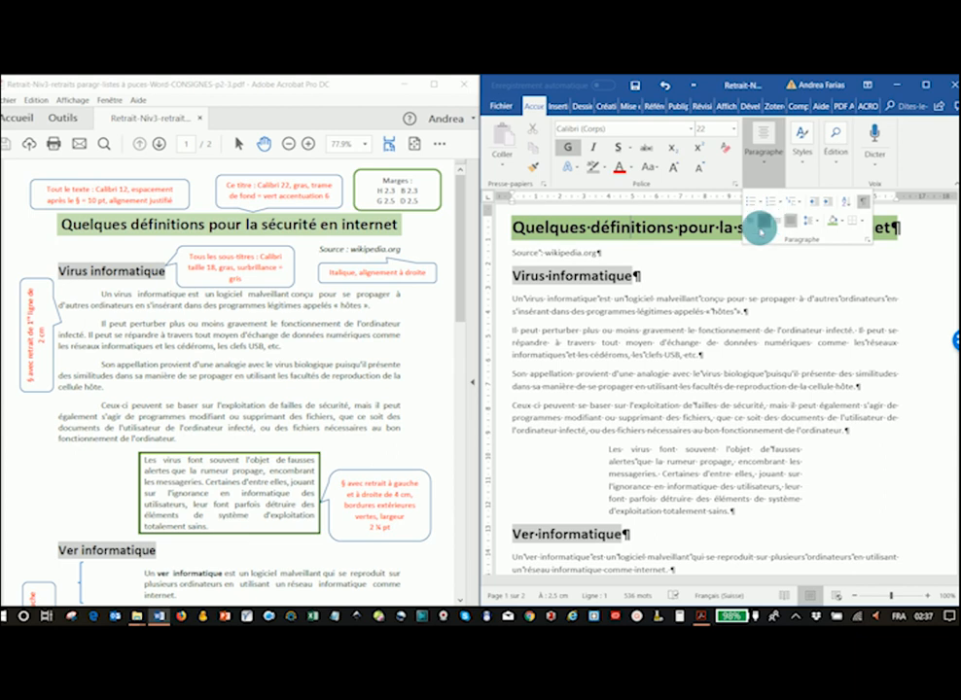
pyautogui.click(716, 372)
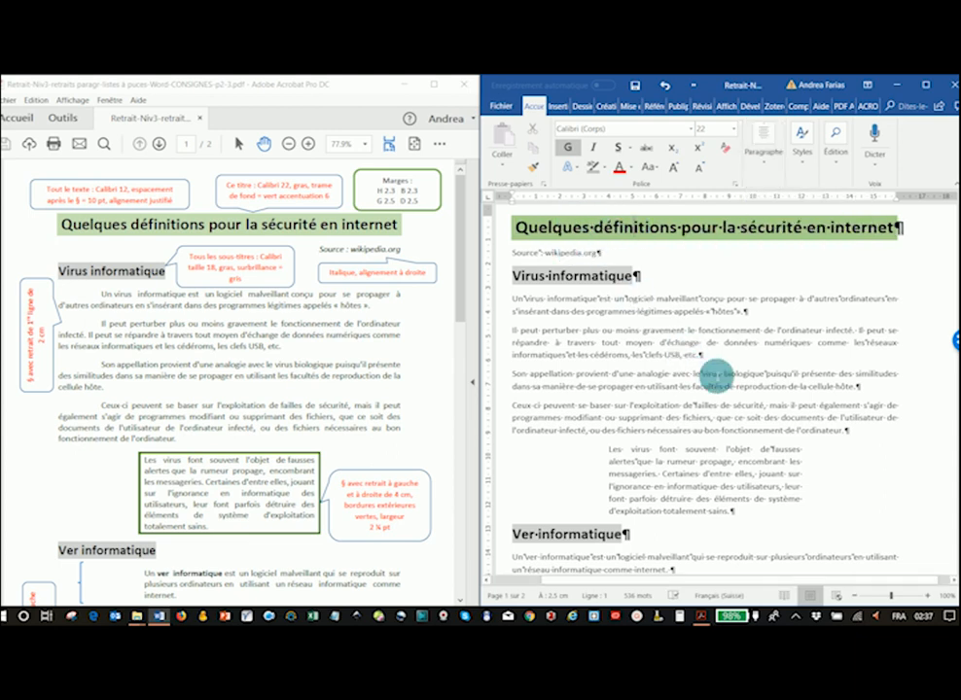
# - Give the "Les virus font souvent" paragraph a green box border, 2¼ pt wide
pyautogui.scroll(-3, 717, 372)
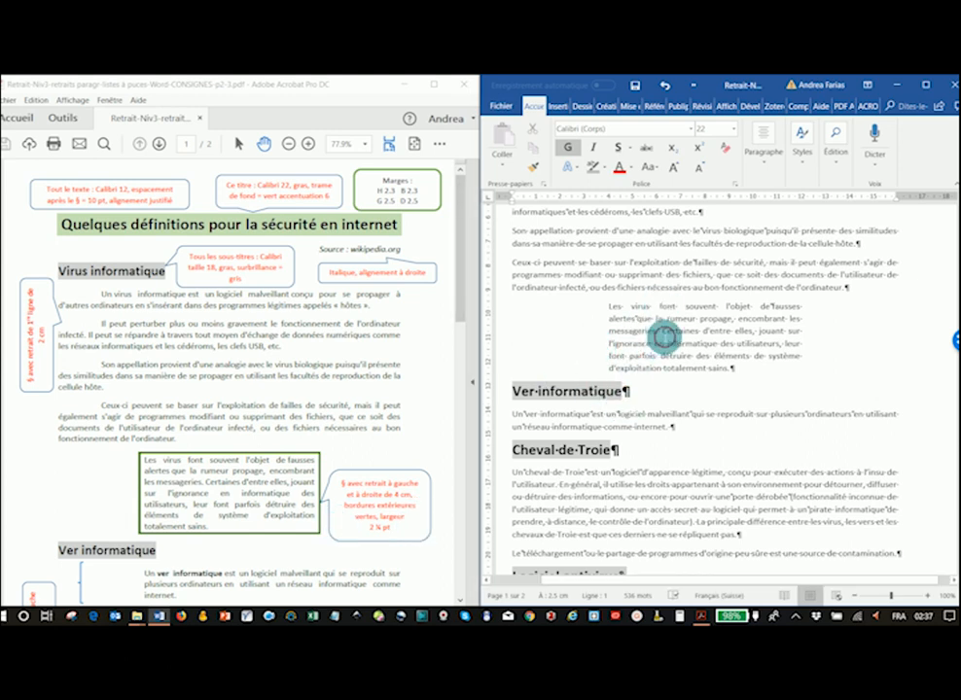
pyautogui.click(664, 338)
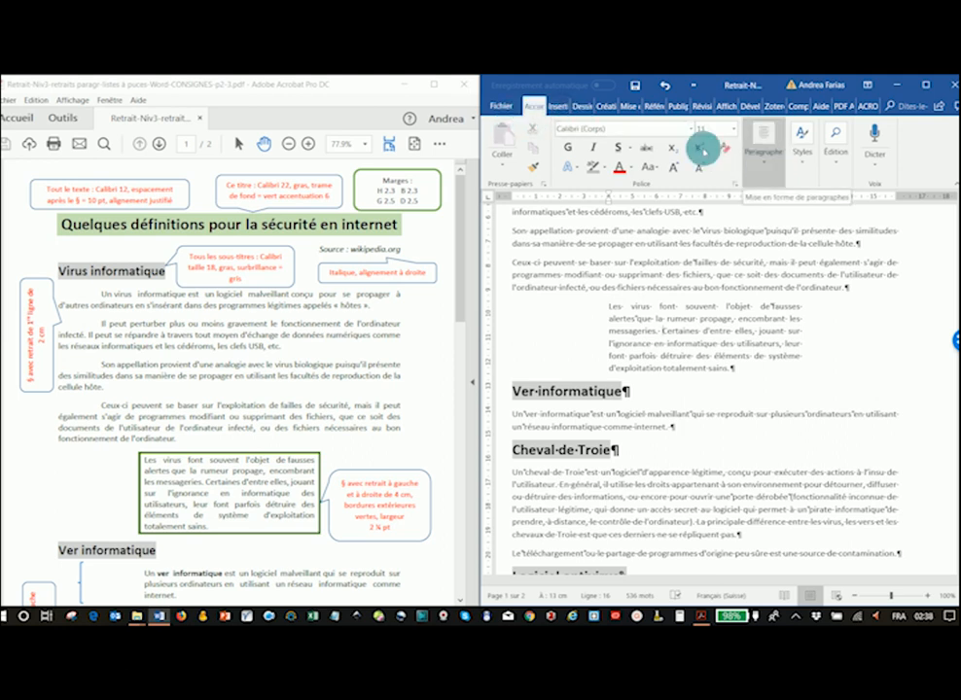
pyautogui.click(764, 148)
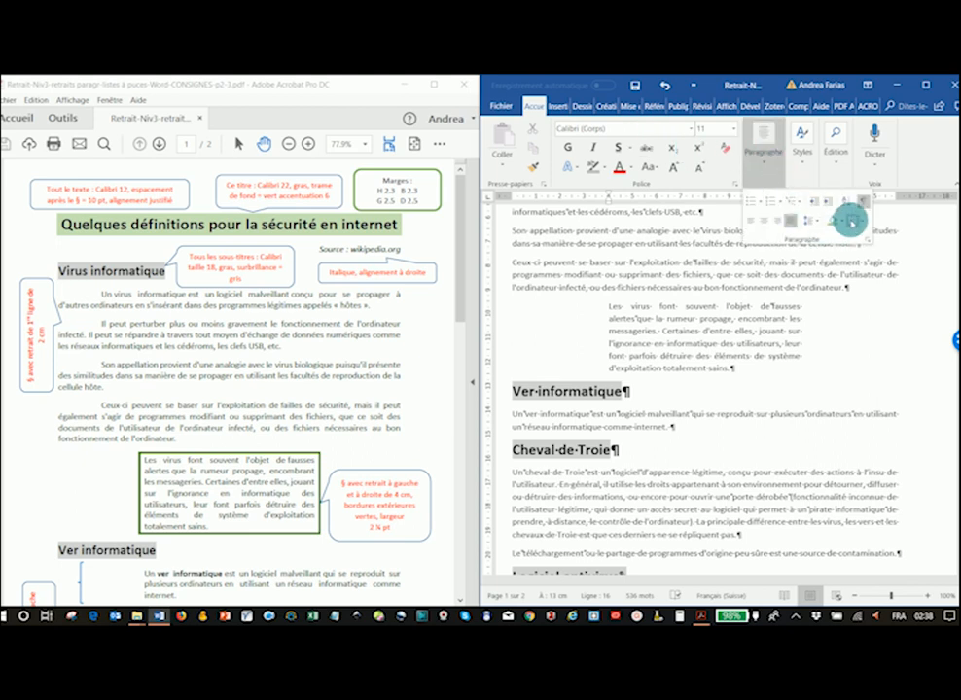
pyautogui.click(864, 225)
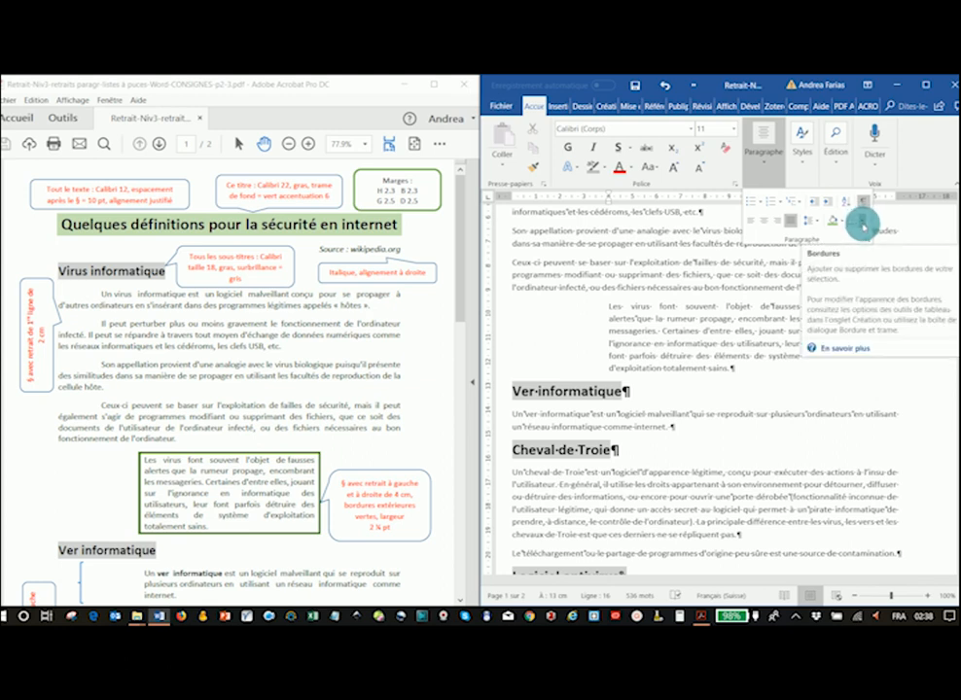
pyautogui.click(863, 225)
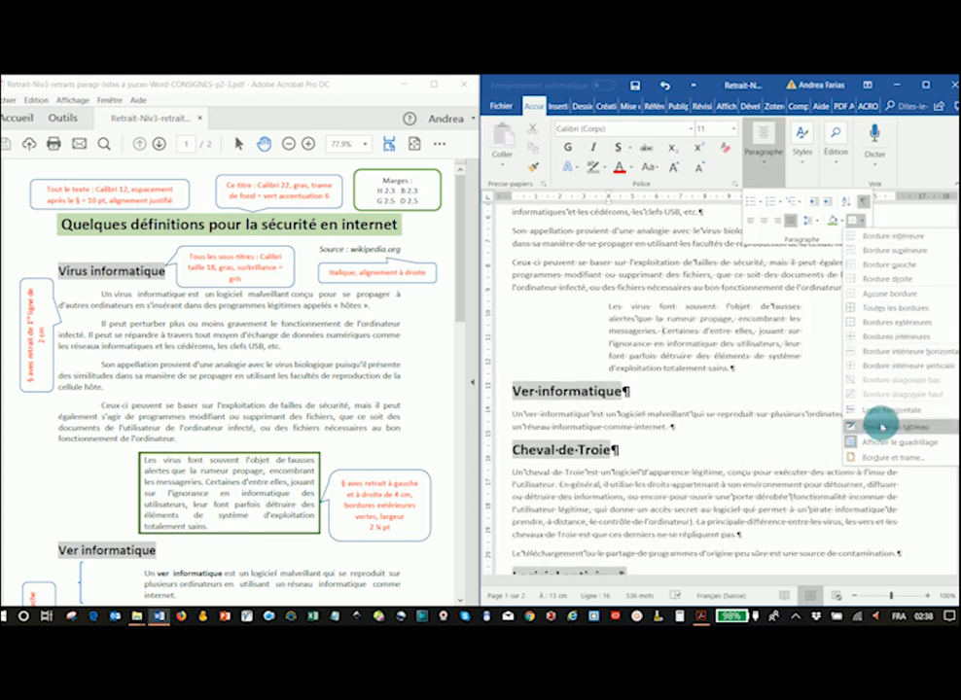
pyautogui.click(881, 457)
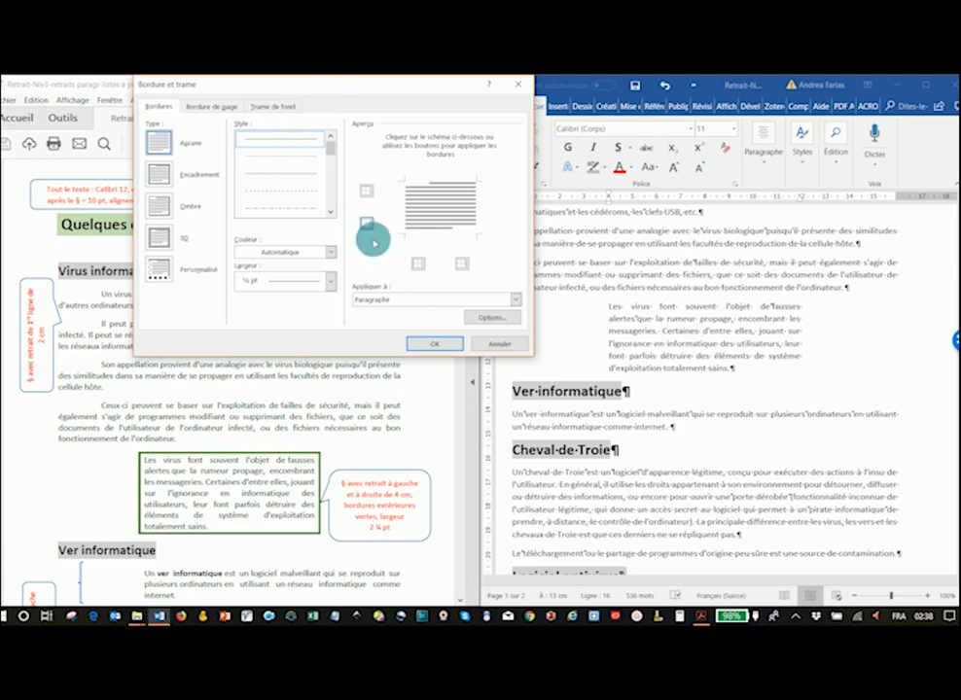
pyautogui.moveTo(328, 90); pyautogui.dragTo(241, 191)
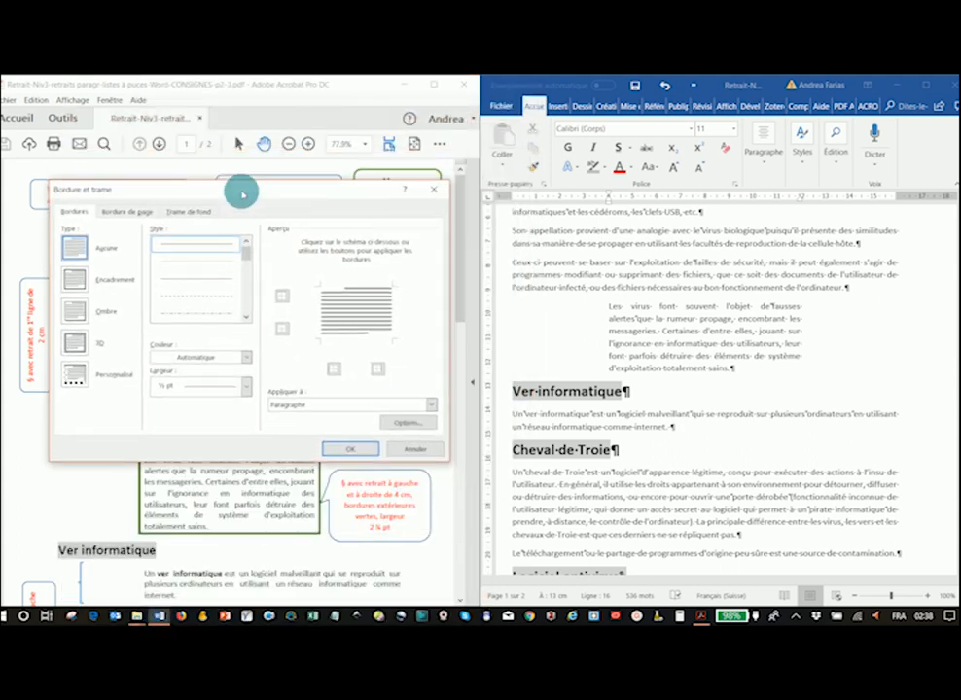
pyautogui.click(71, 281)
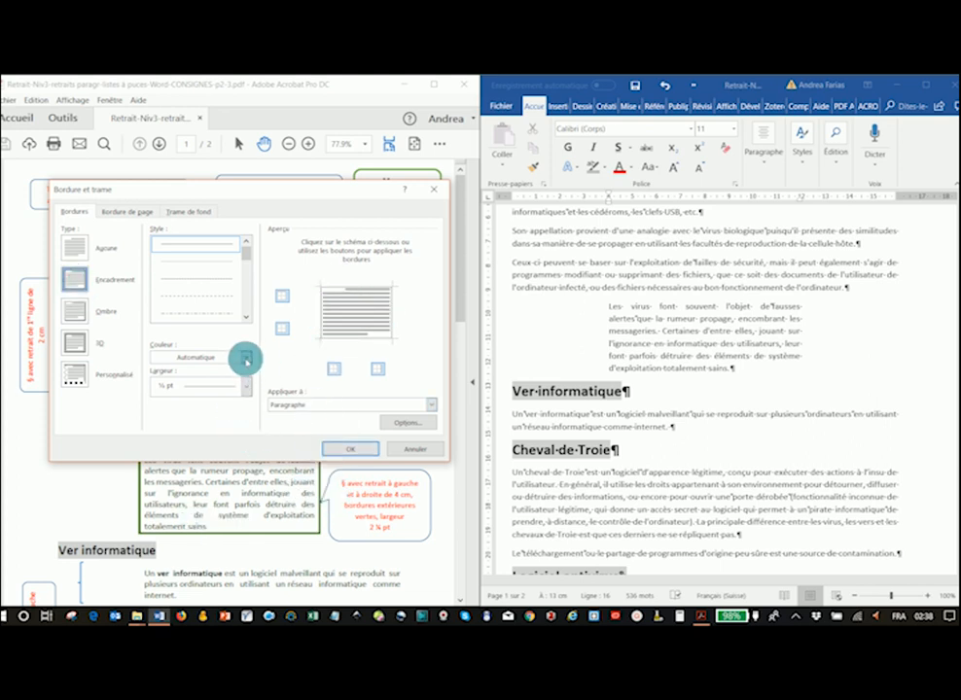
pyautogui.click(245, 359)
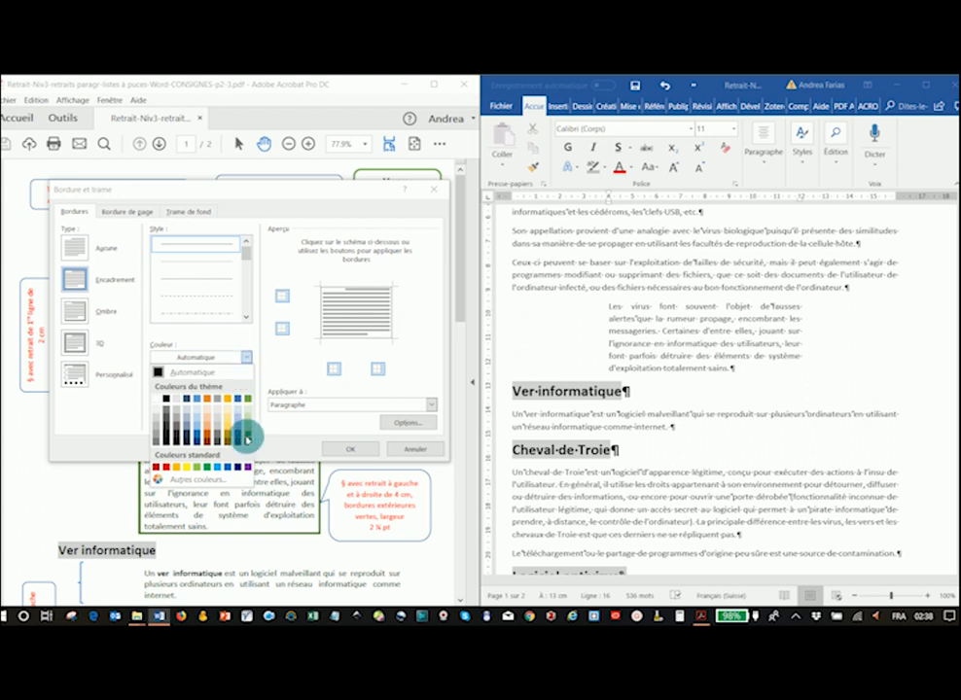
pyautogui.click(246, 440)
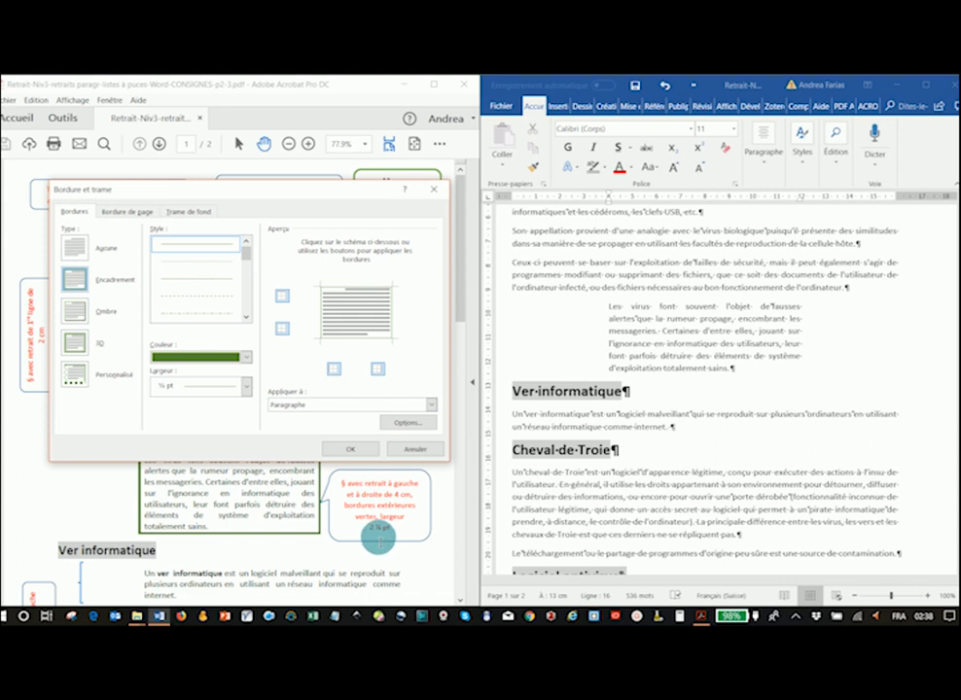
pyautogui.click(245, 386)
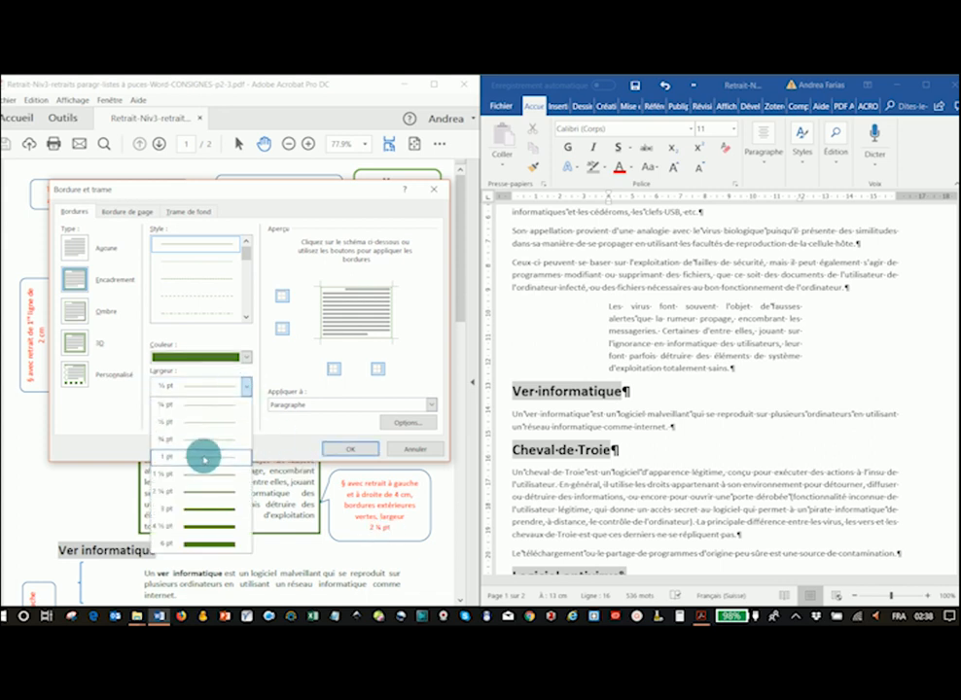
pyautogui.click(192, 491)
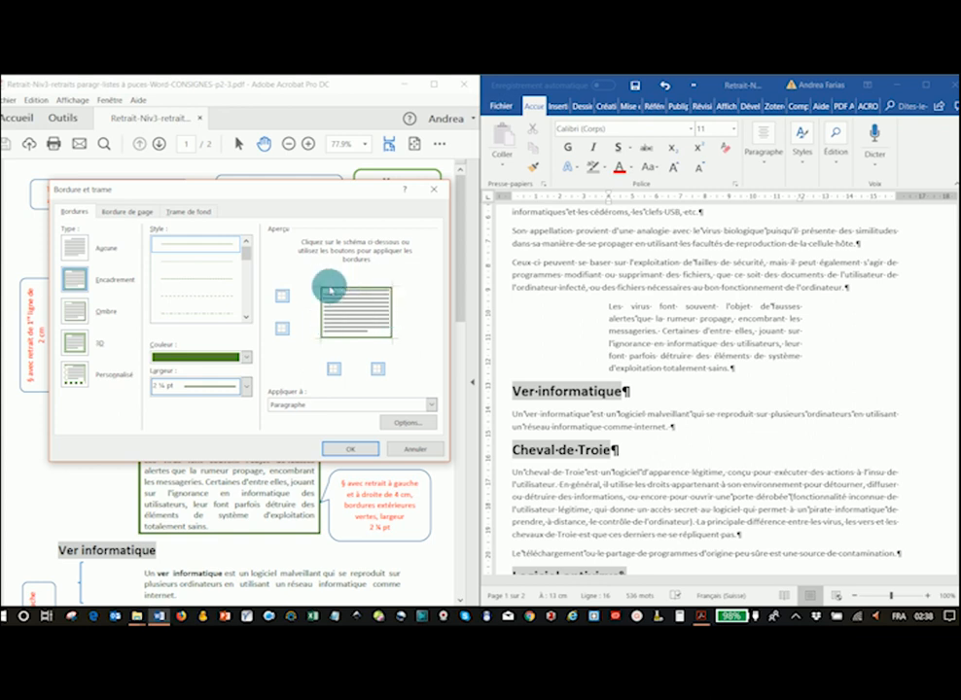
pyautogui.click(350, 449)
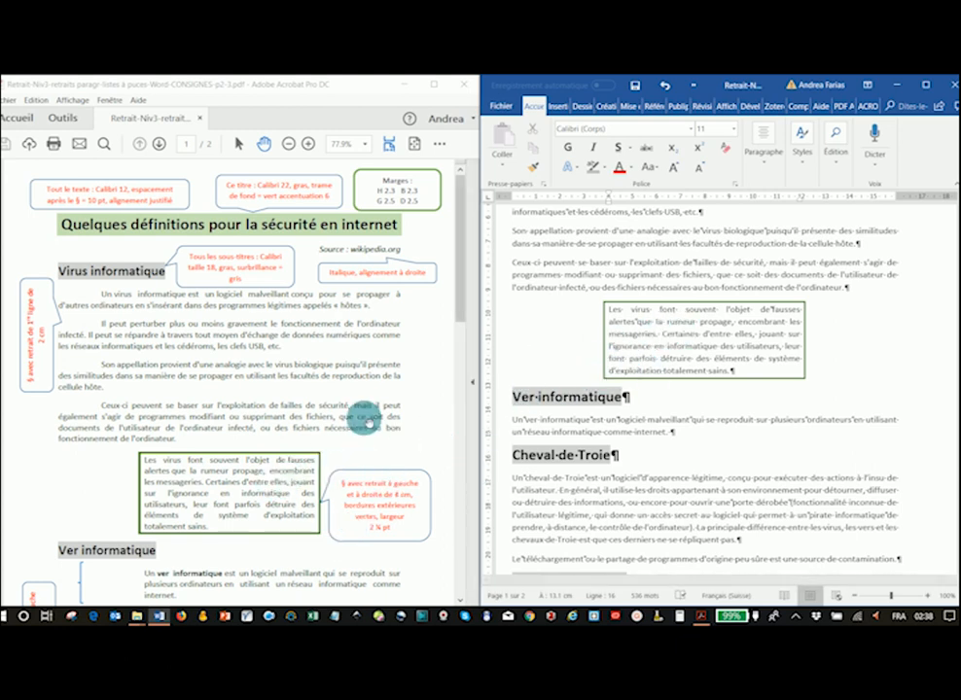
# - Copy the green-bordered, indented format of the "Les virus font souvent" paragraph onto the "Le téléchargement" paragraph with Format Painter
pyautogui.scroll(-3, 366, 418)
pyautogui.scroll(-8, 362, 418)
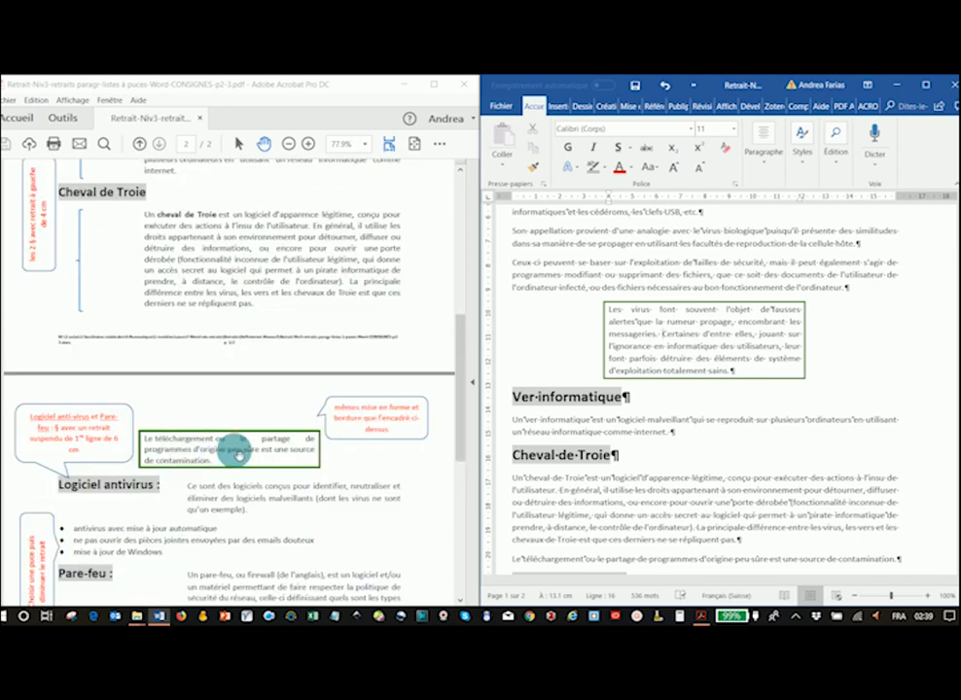
pyautogui.scroll(5, 260, 437)
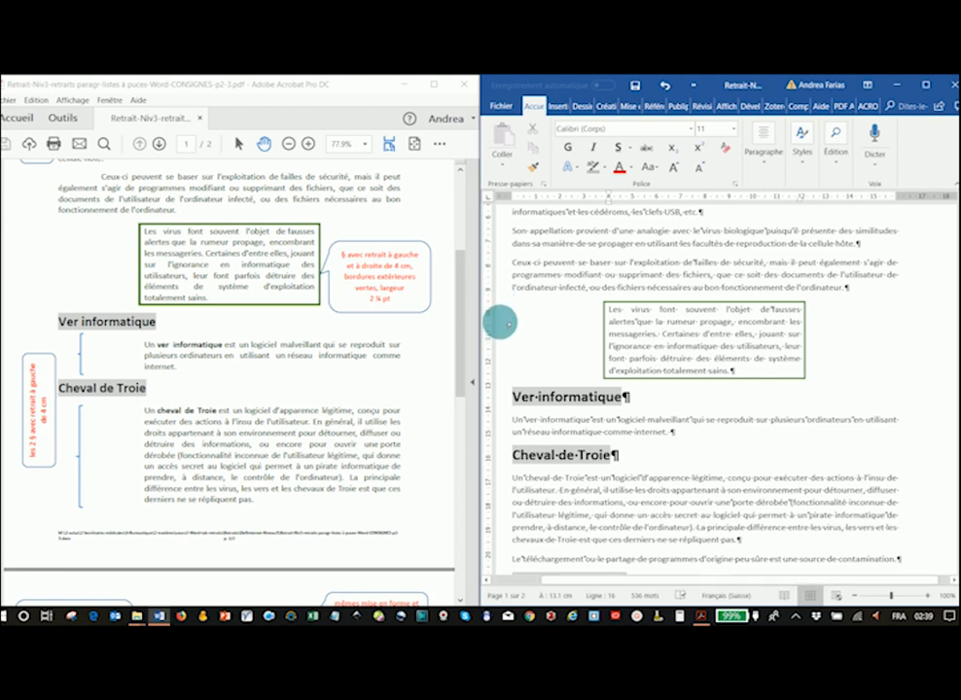
pyautogui.click(502, 347)
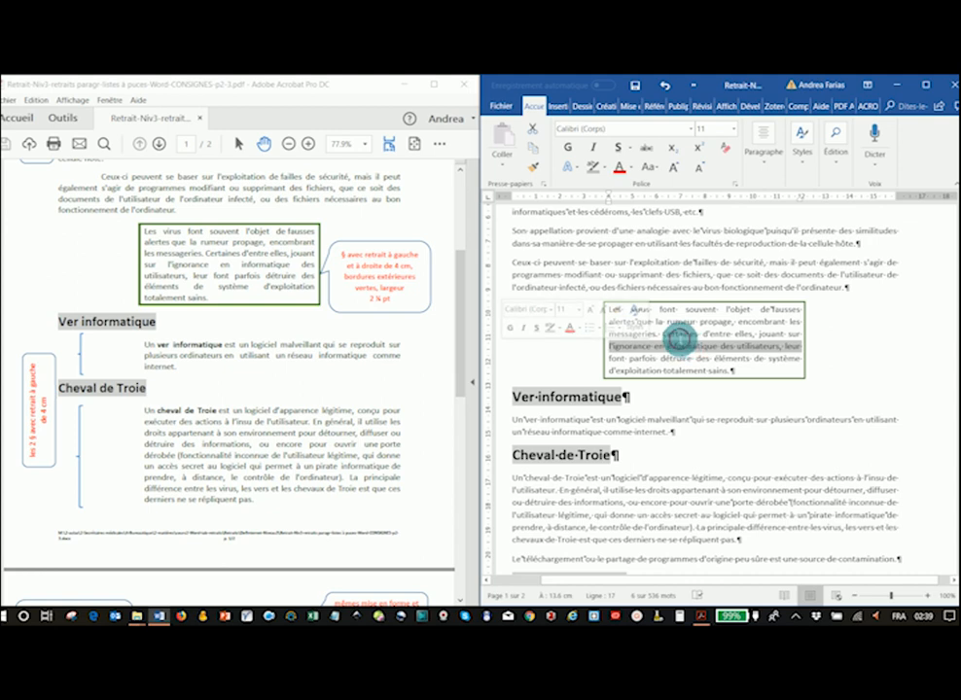
pyautogui.click(681, 340)
pyautogui.moveTo(500, 305); pyautogui.dragTo(505, 367)
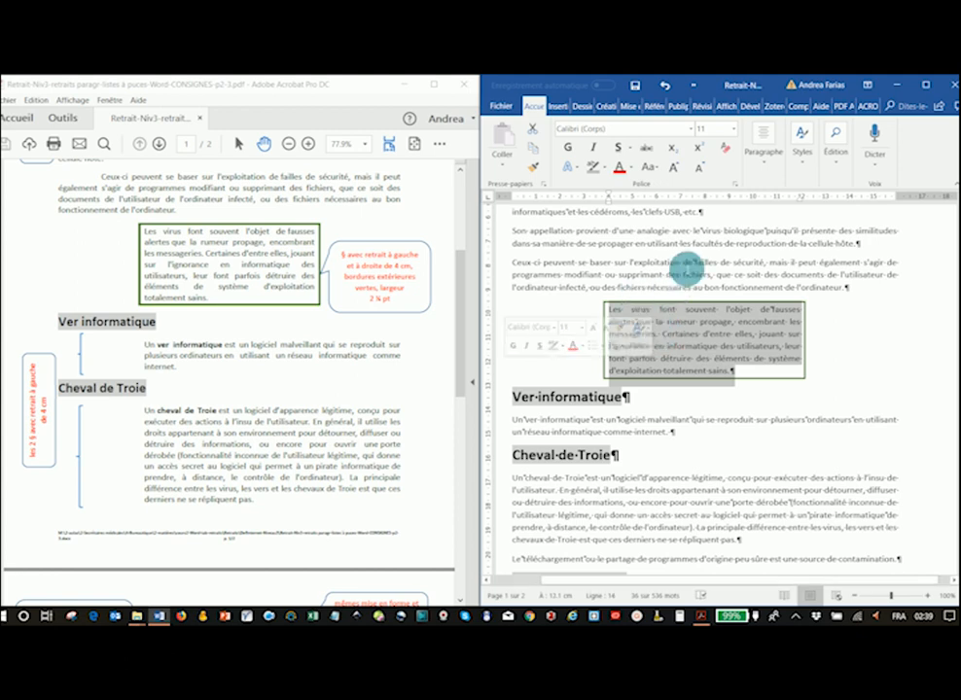
pyautogui.click(669, 344)
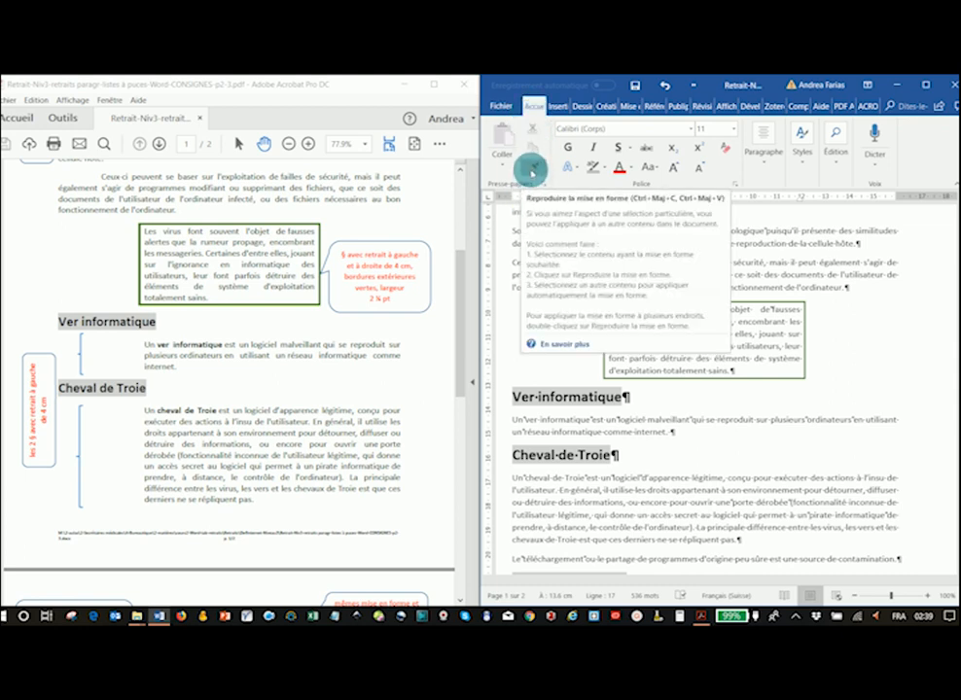
pyautogui.click(533, 170)
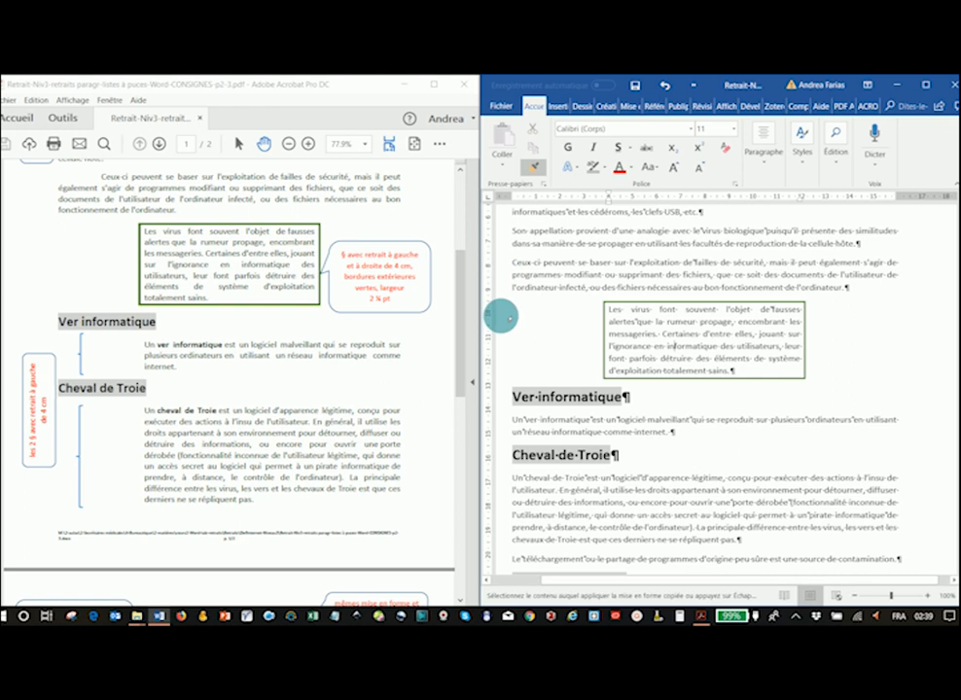
pyautogui.scroll(-1, 502, 373)
pyautogui.scroll(-7, 503, 373)
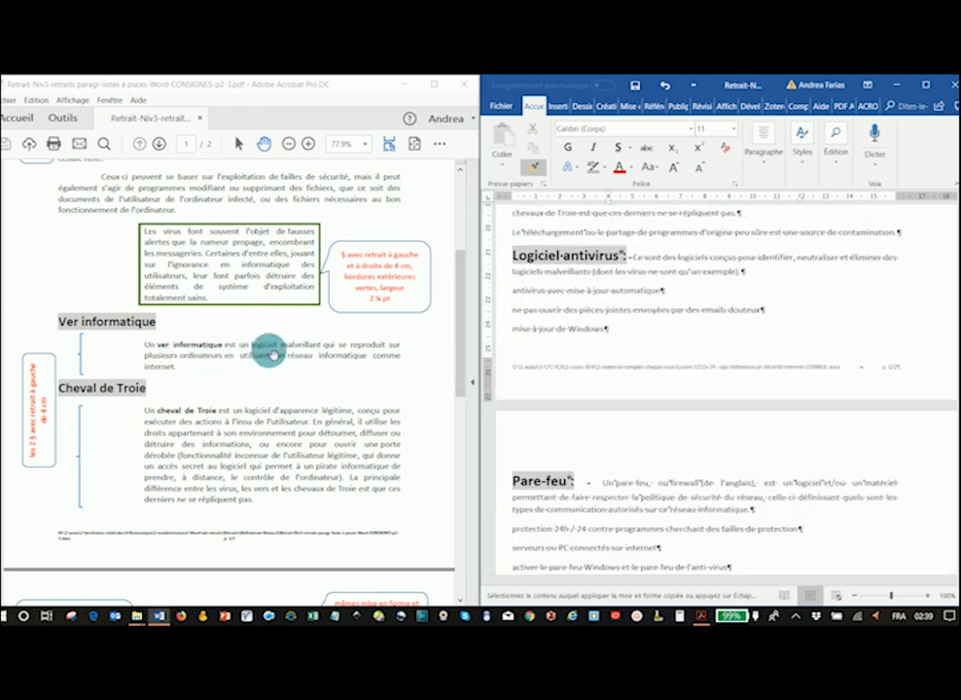
pyautogui.scroll(2, 509, 335)
pyautogui.scroll(3, 508, 337)
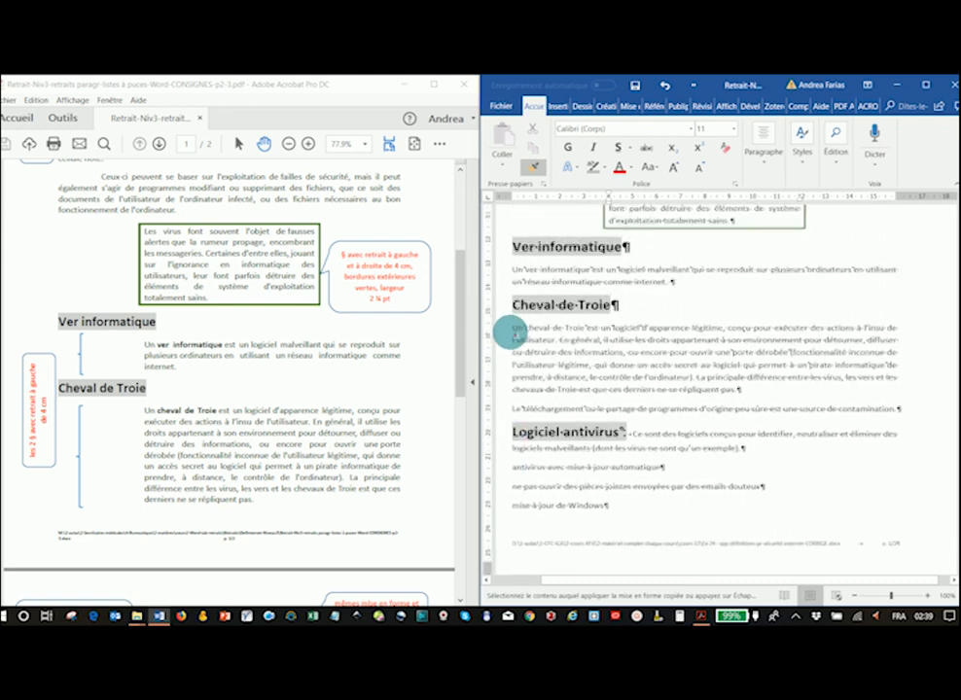
pyautogui.scroll(-6, 214, 369)
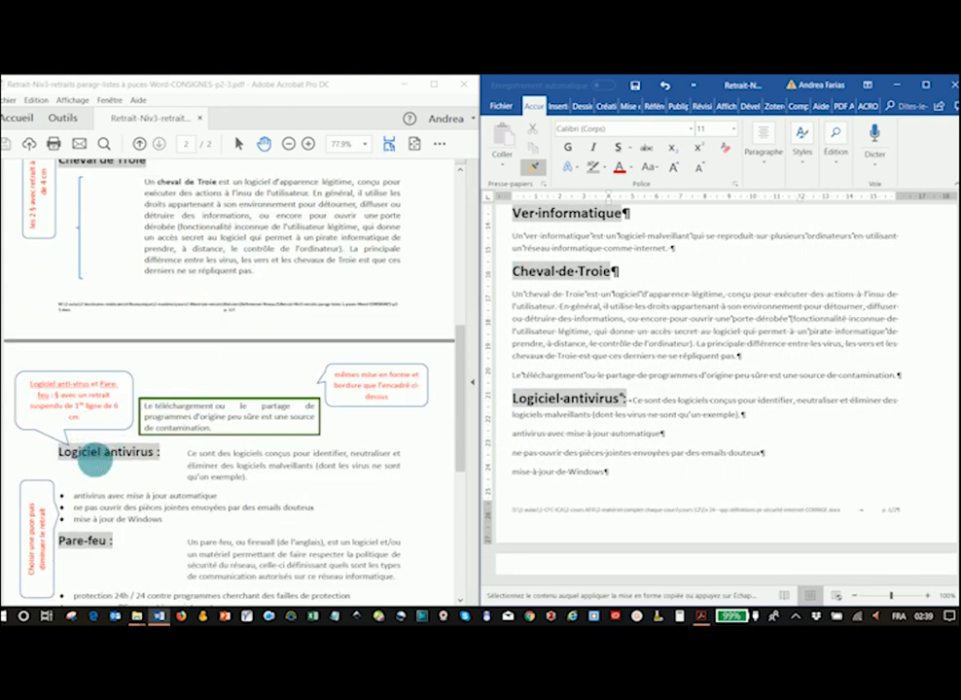
pyautogui.scroll(-3, 534, 309)
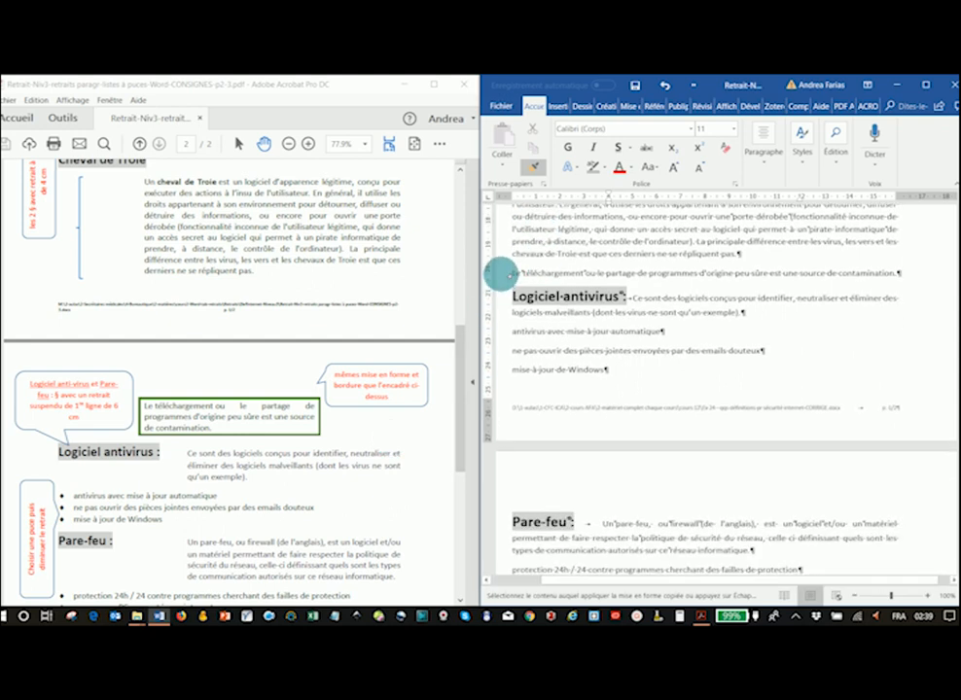
pyautogui.click(499, 273)
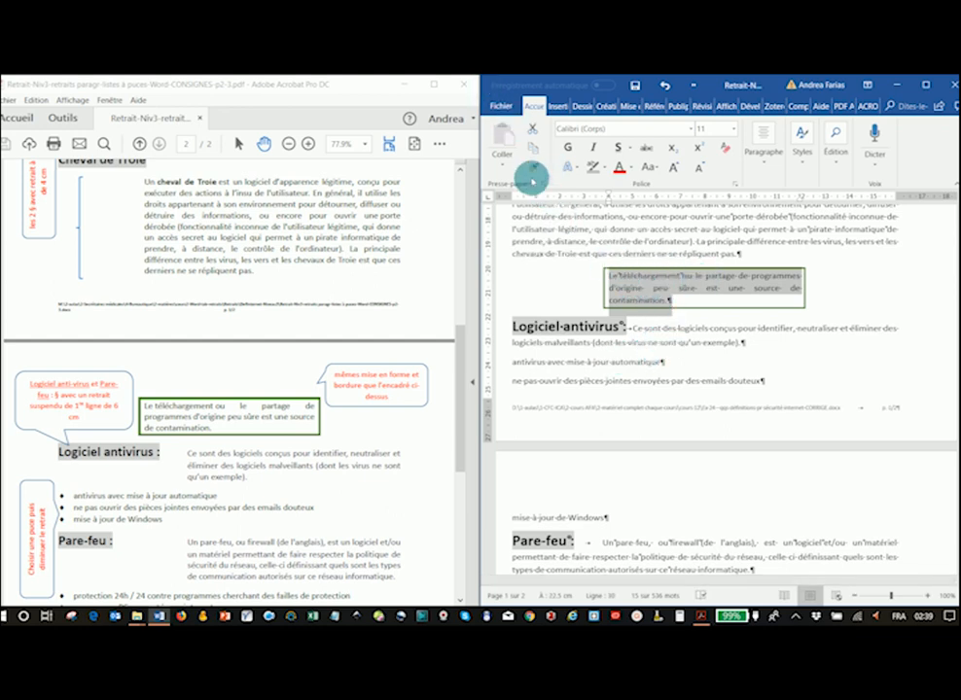
# - Scroll through the remaining sections of the document to compare them with the instruction PDF
pyautogui.scroll(2, 725, 314)
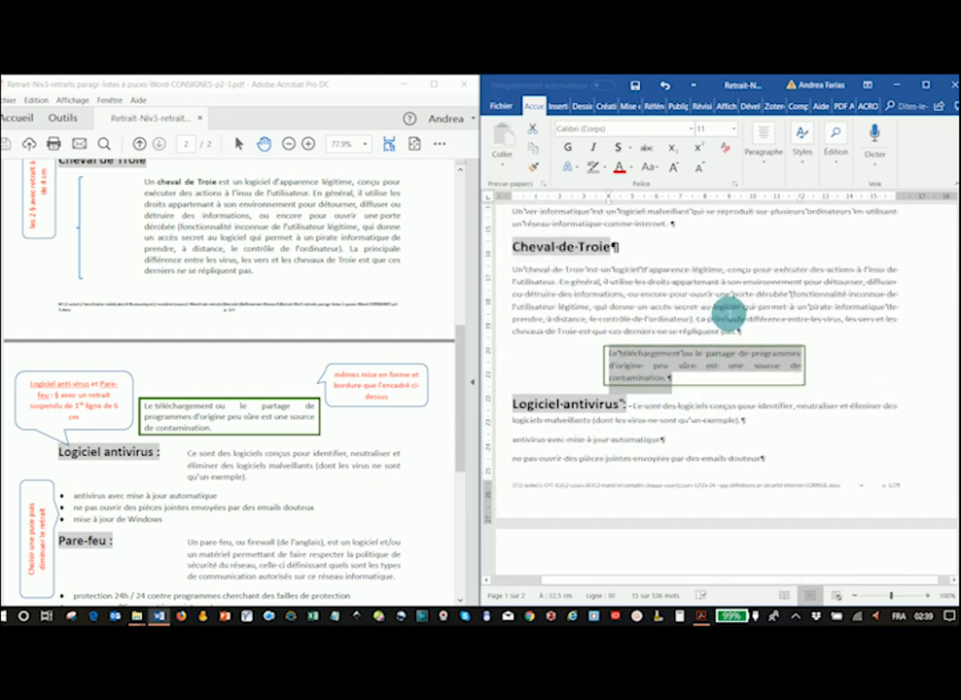
pyautogui.scroll(3, 729, 321)
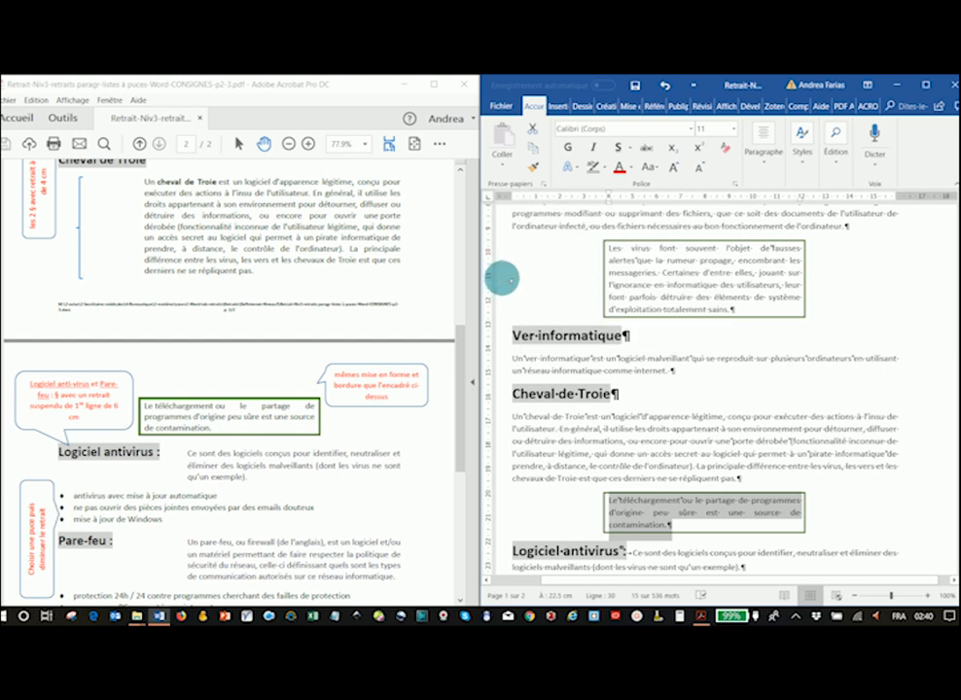
pyautogui.click(502, 276)
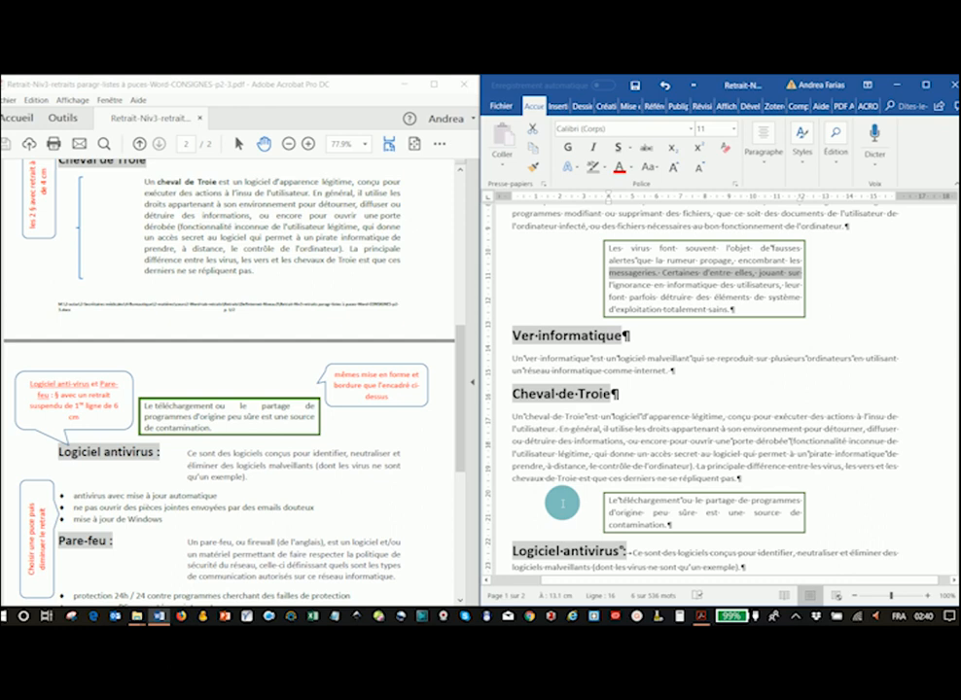
pyautogui.scroll(-5, 592, 428)
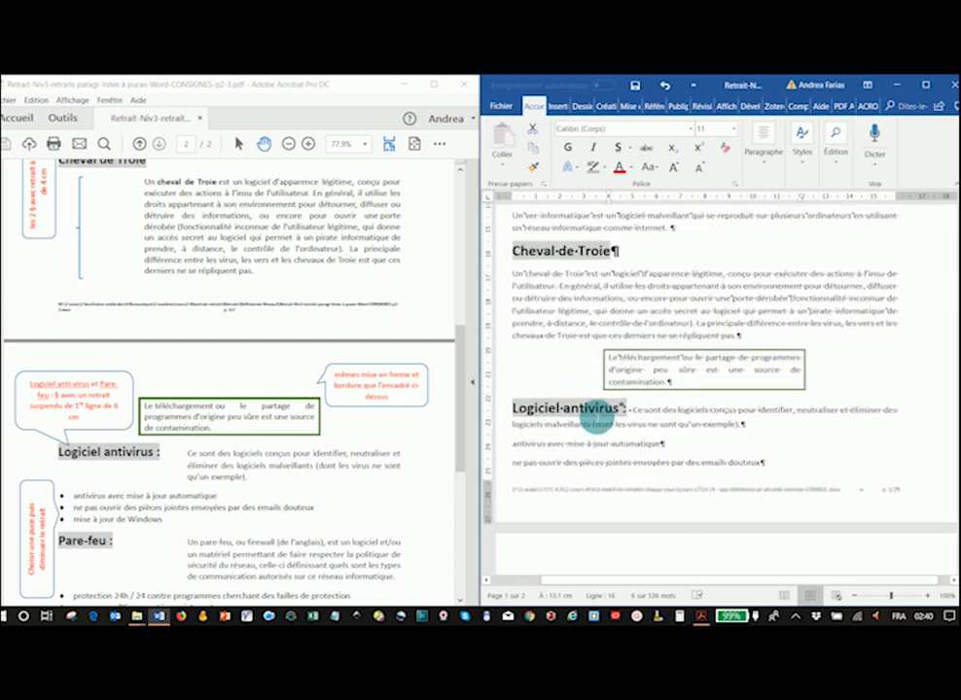
pyautogui.scroll(-10, 593, 418)
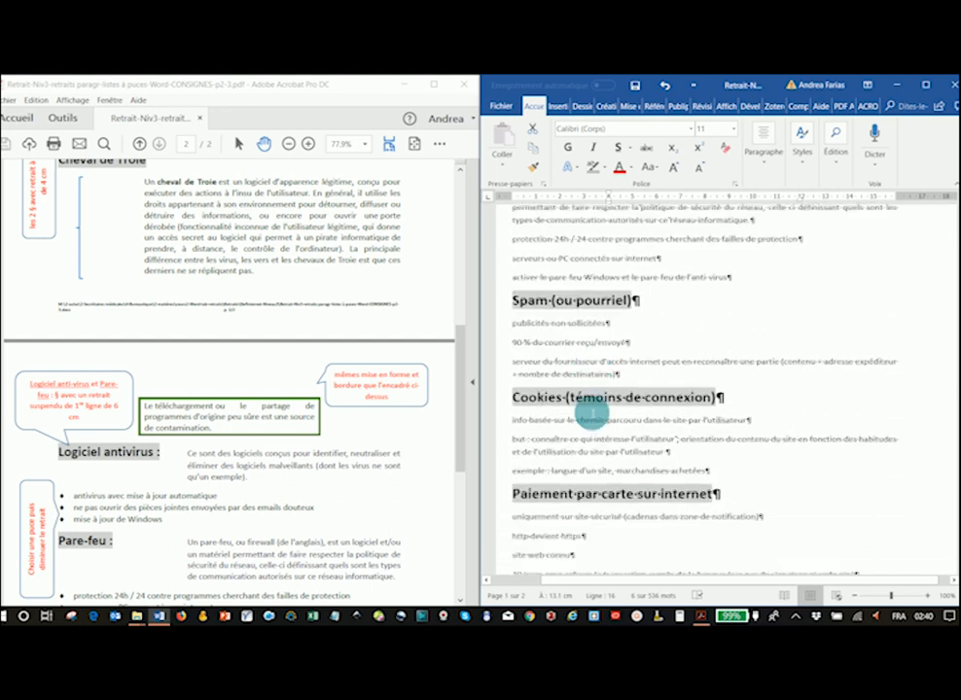
pyautogui.scroll(-3, 591, 414)
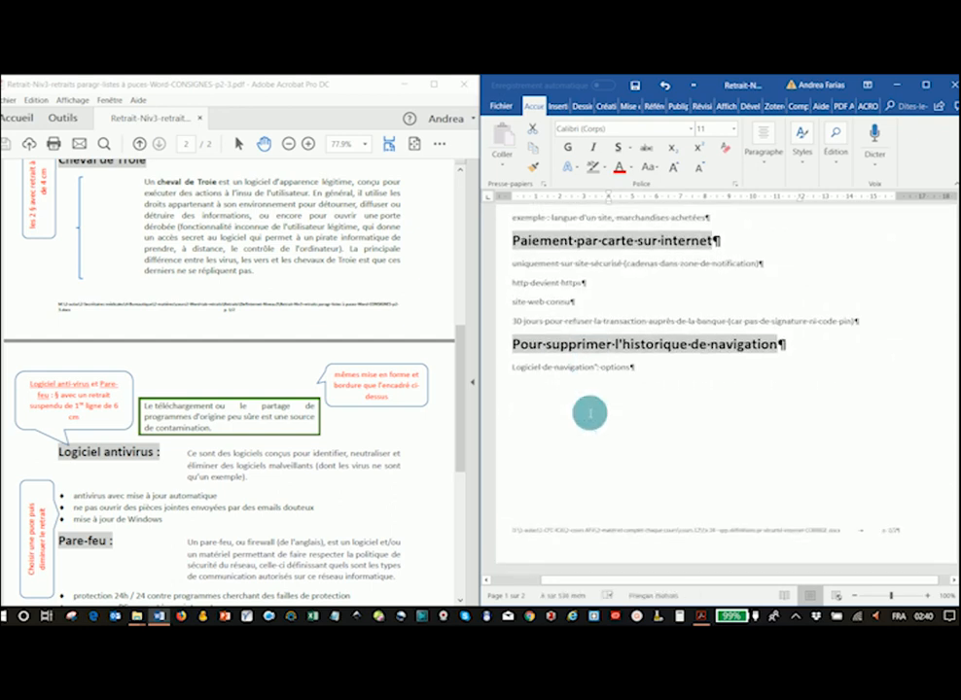
pyautogui.scroll(8, 588, 413)
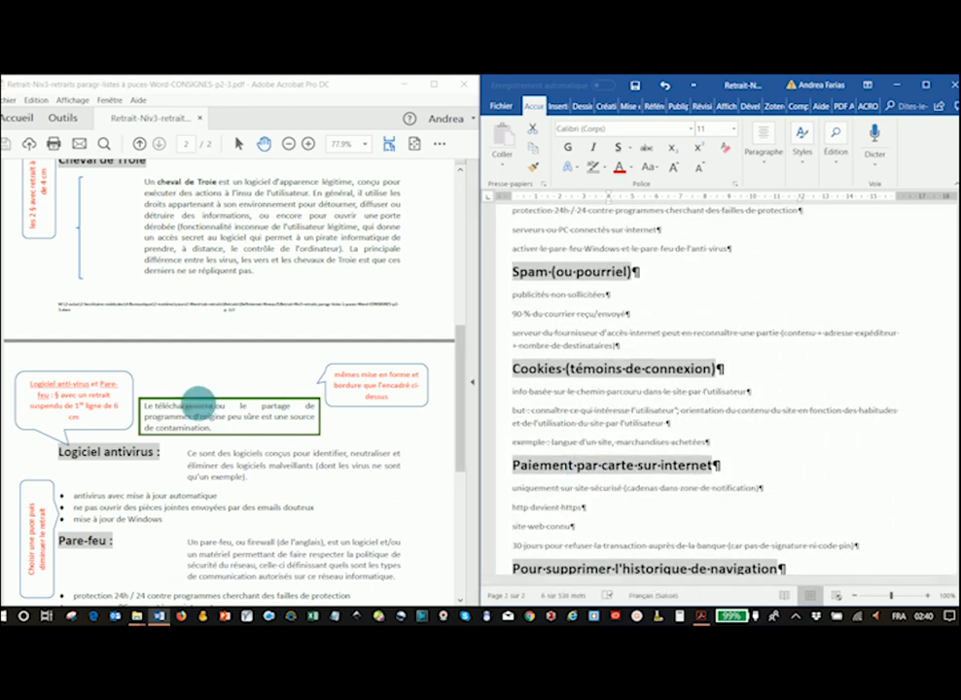
pyautogui.scroll(2, 186, 403)
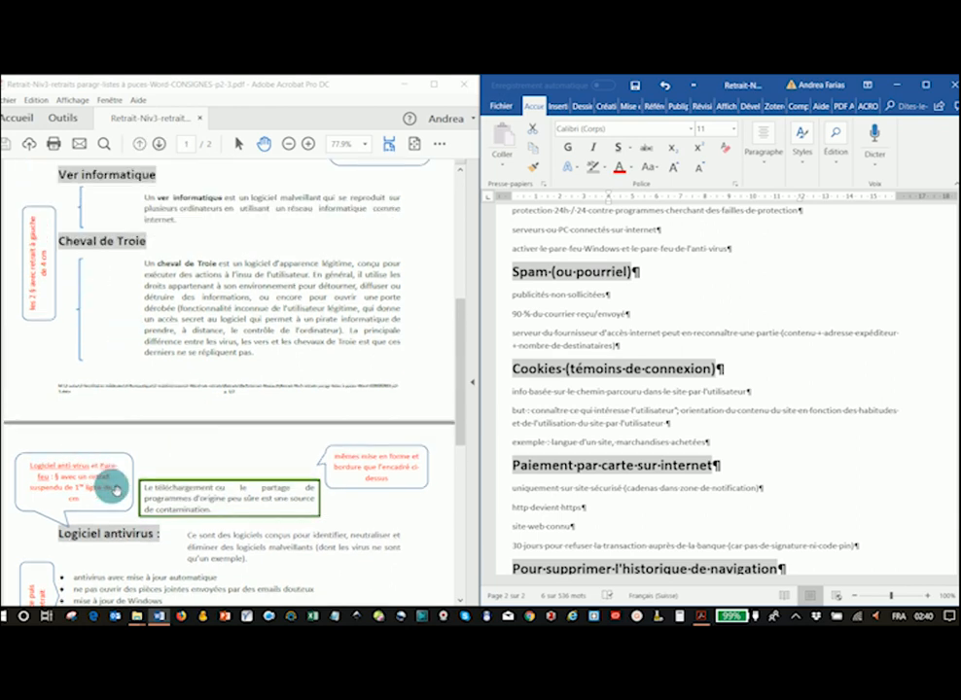
pyautogui.scroll(-3, 111, 475)
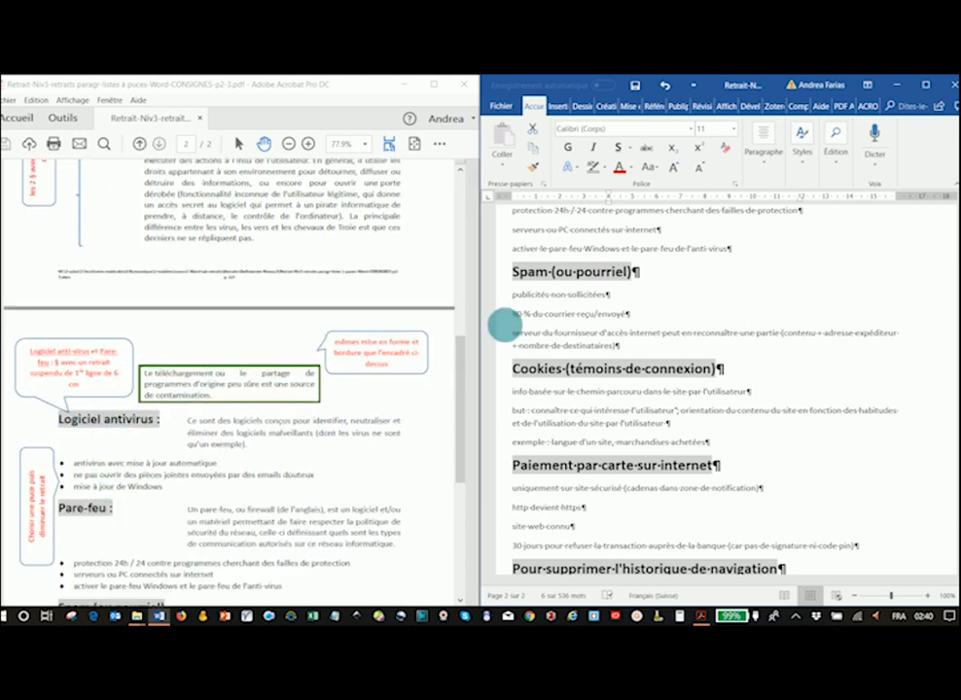
pyautogui.scroll(-3, 669, 394)
pyautogui.scroll(10, 669, 394)
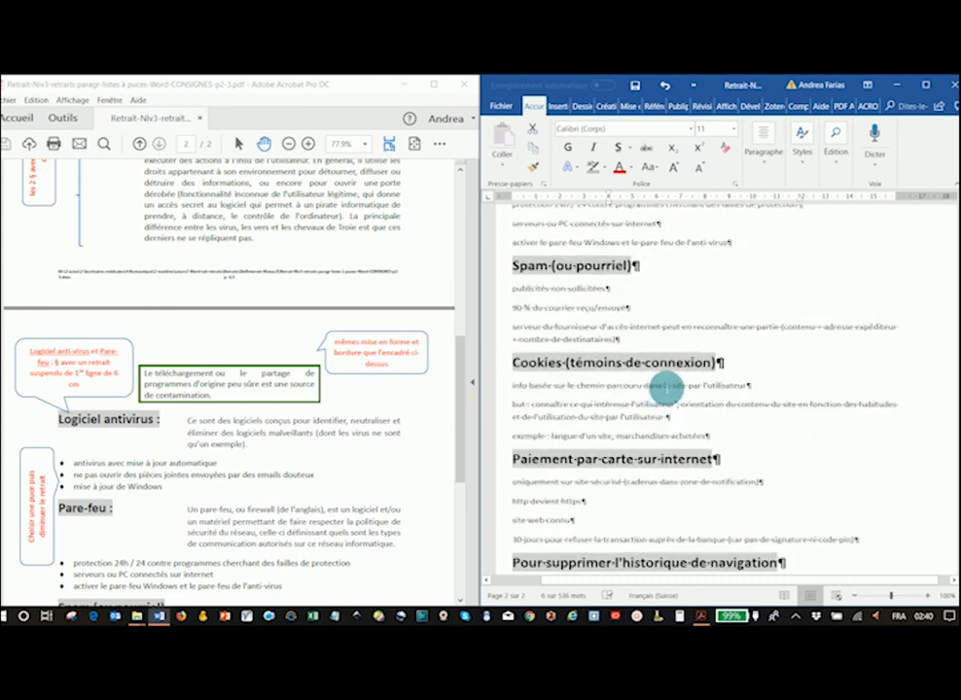
pyautogui.scroll(1, 666, 388)
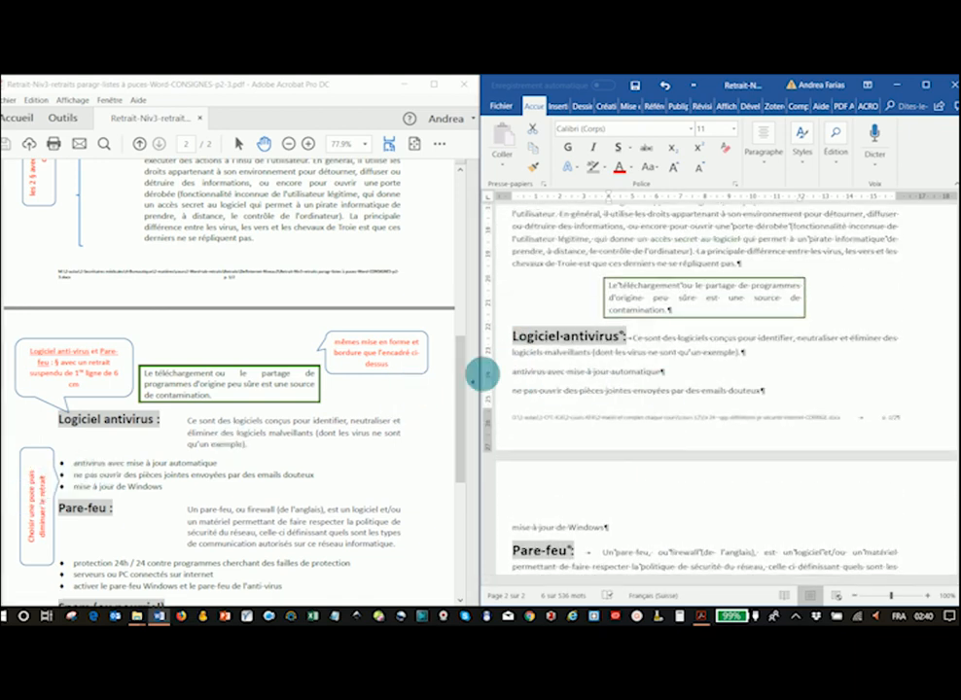
pyautogui.scroll(-2, 530, 379)
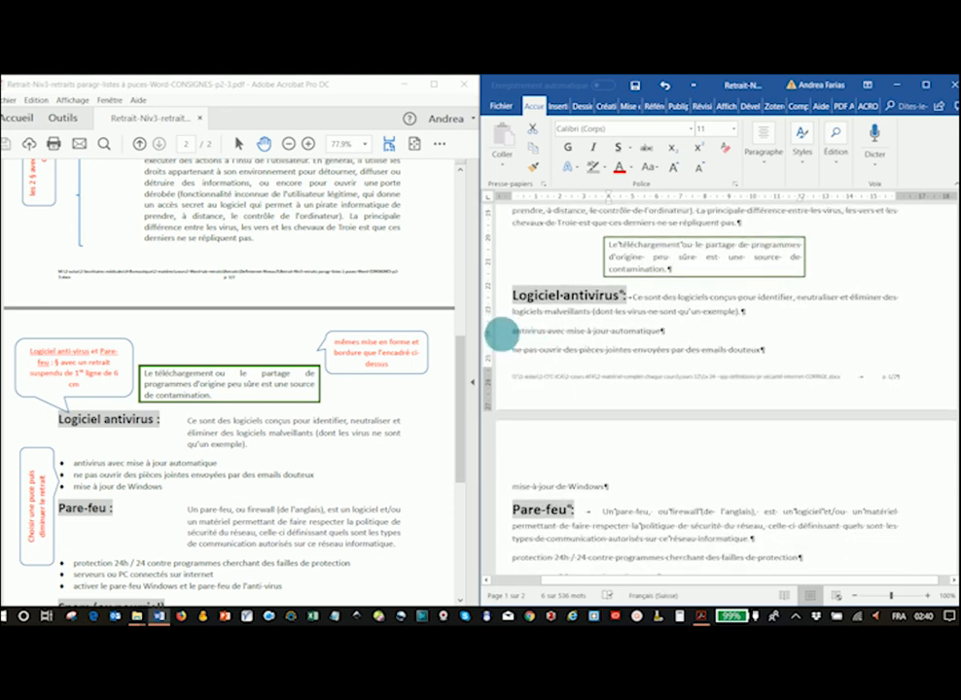
# - Turn the three lines under "Logiciel antivirus" into a square-bullet list and decrease their indent
pyautogui.moveTo(499, 333); pyautogui.dragTo(505, 477)
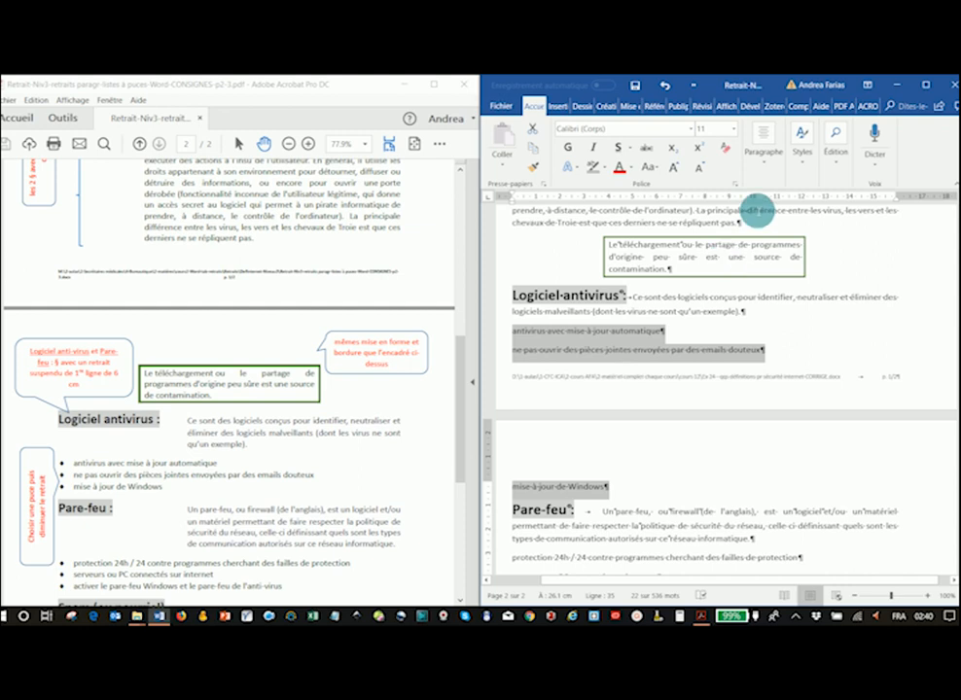
pyautogui.click(765, 165)
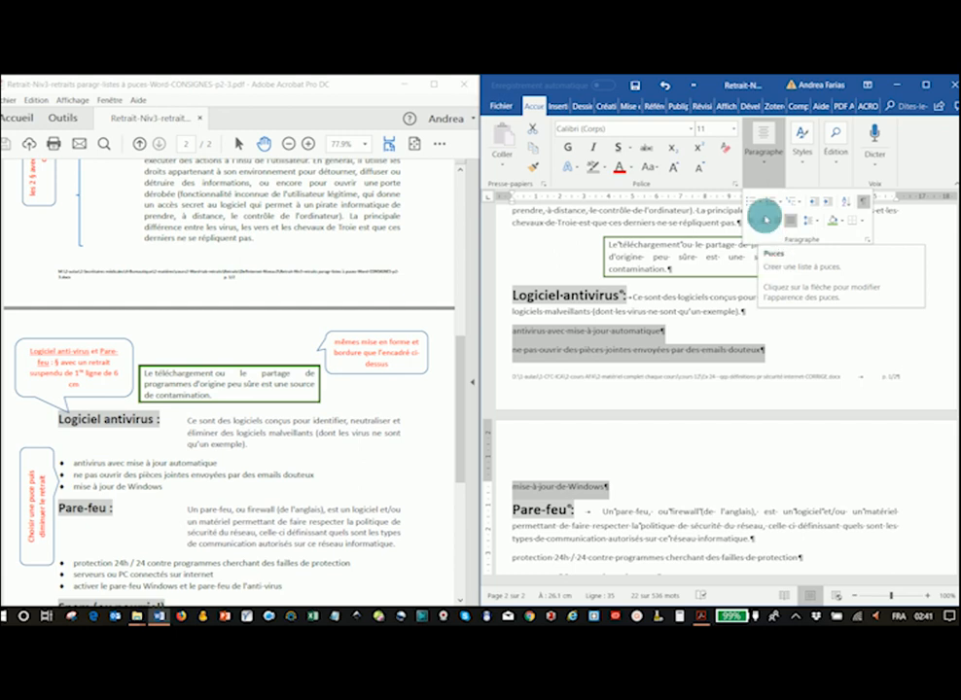
pyautogui.click(762, 204)
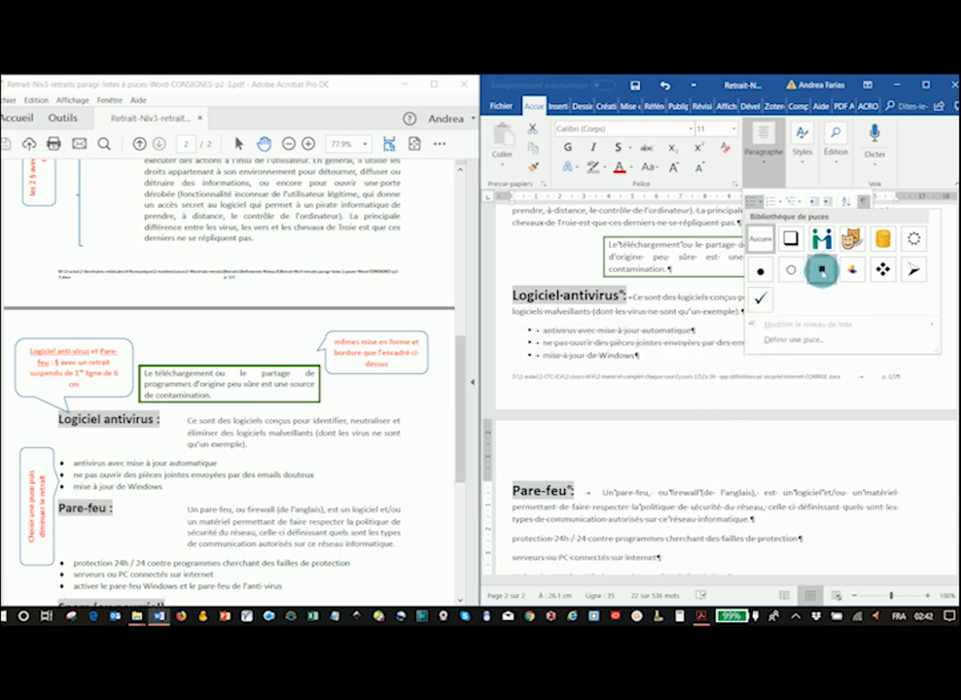
pyautogui.click(821, 272)
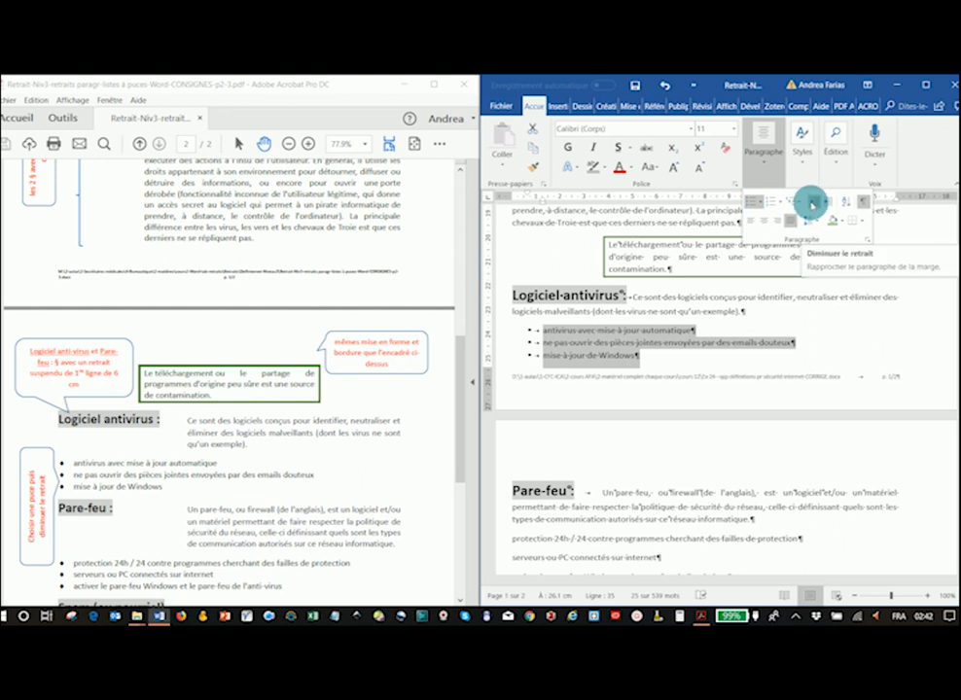
pyautogui.click(811, 204)
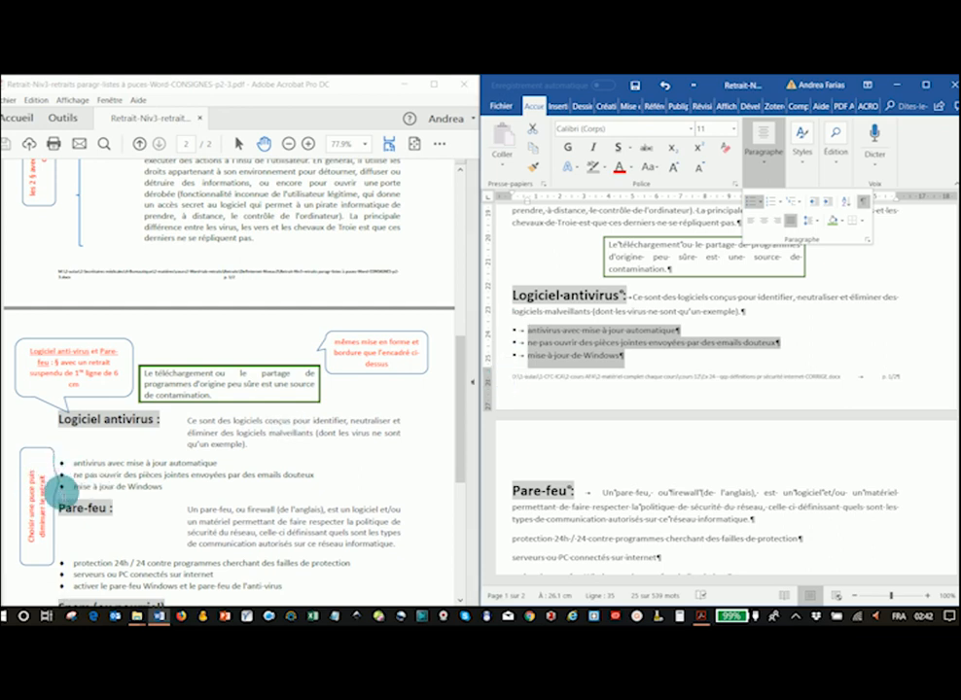
# - Copy the bullet list format onto the items under "Pare-feu" and "Spam (ou pourriel)" with Format Painter
pyautogui.scroll(-1, 656, 376)
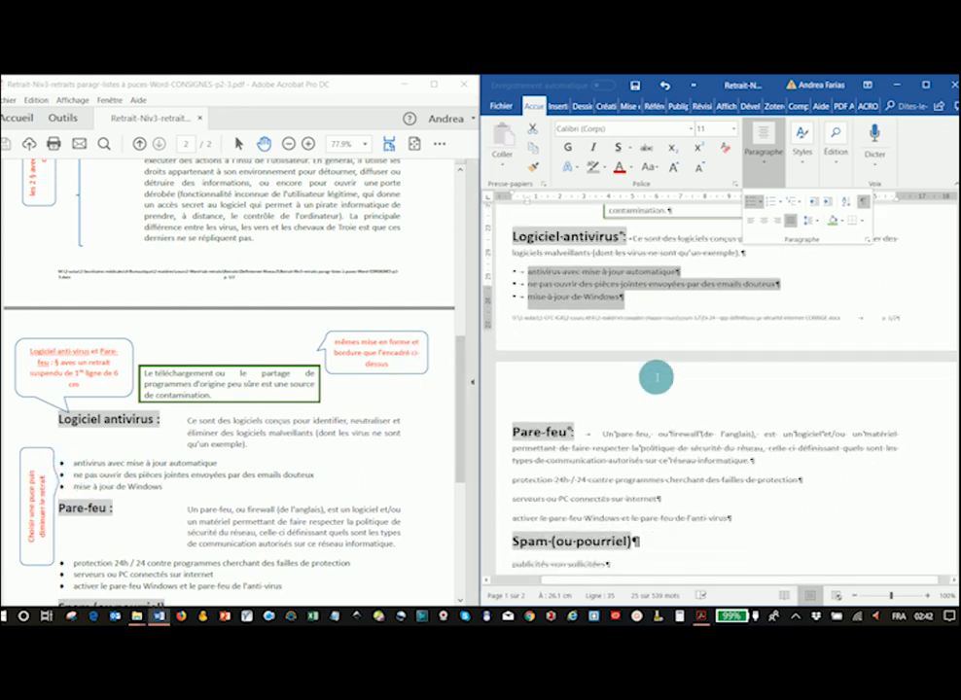
pyautogui.scroll(-1, 654, 373)
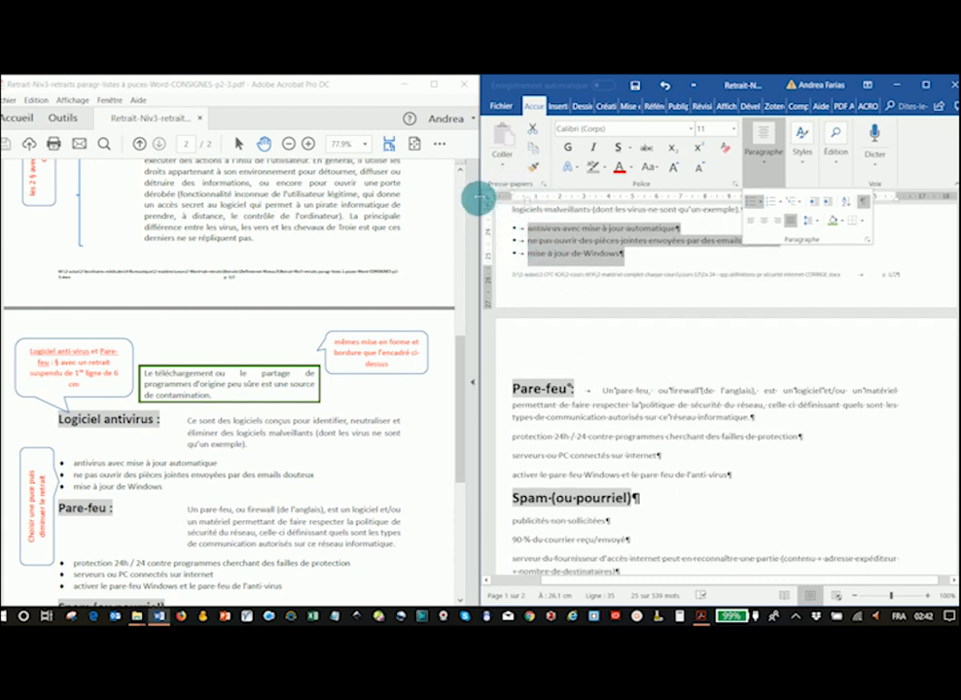
pyautogui.scroll(-2, 229, 424)
pyautogui.scroll(-4, 233, 428)
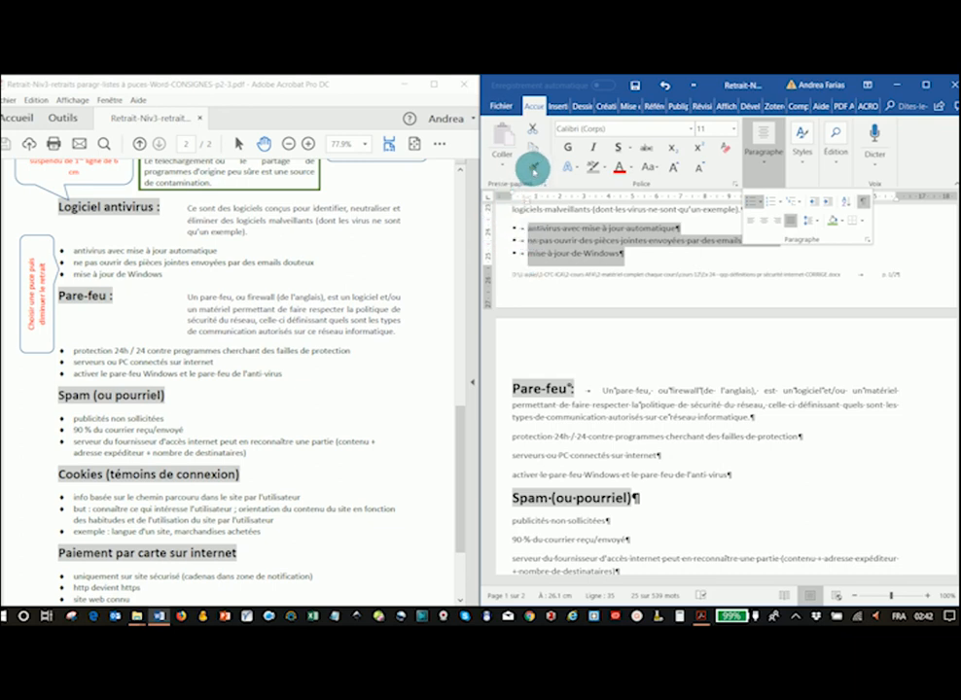
pyautogui.click(533, 168)
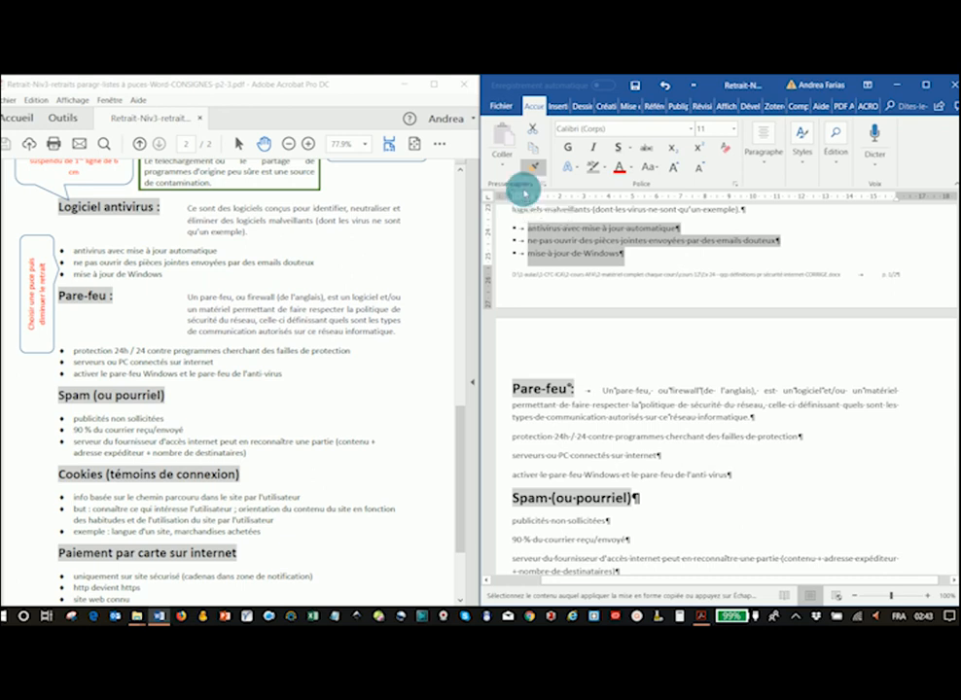
pyautogui.scroll(-1, 523, 473)
pyautogui.scroll(-2, 524, 471)
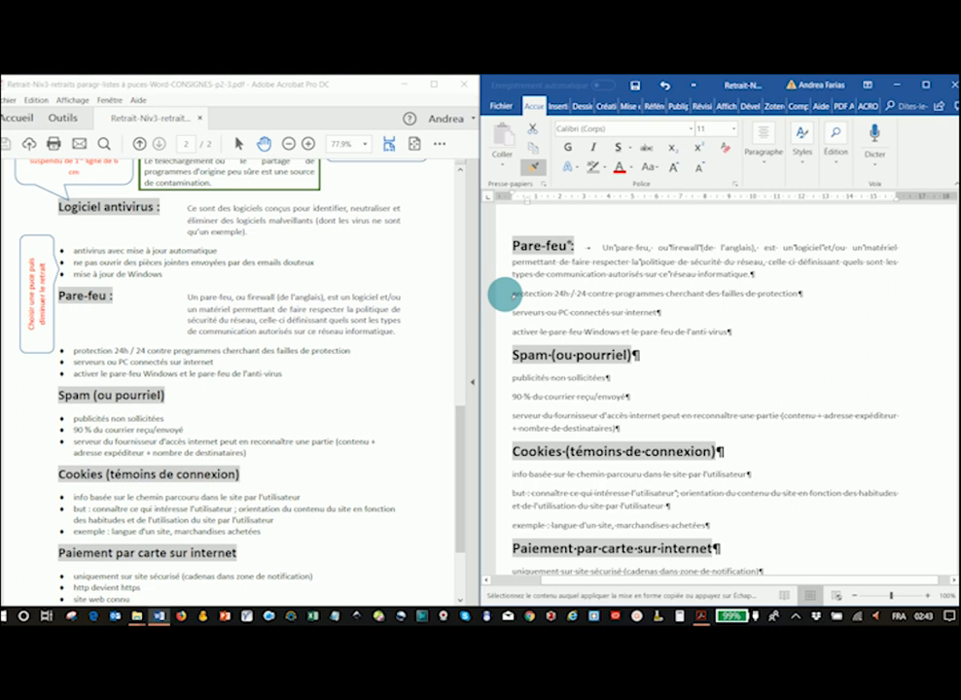
pyautogui.moveTo(503, 311)
pyautogui.mouseDown()
pyautogui.moveTo(503, 326)
pyautogui.moveTo(503, 288)
pyautogui.mouseUp()
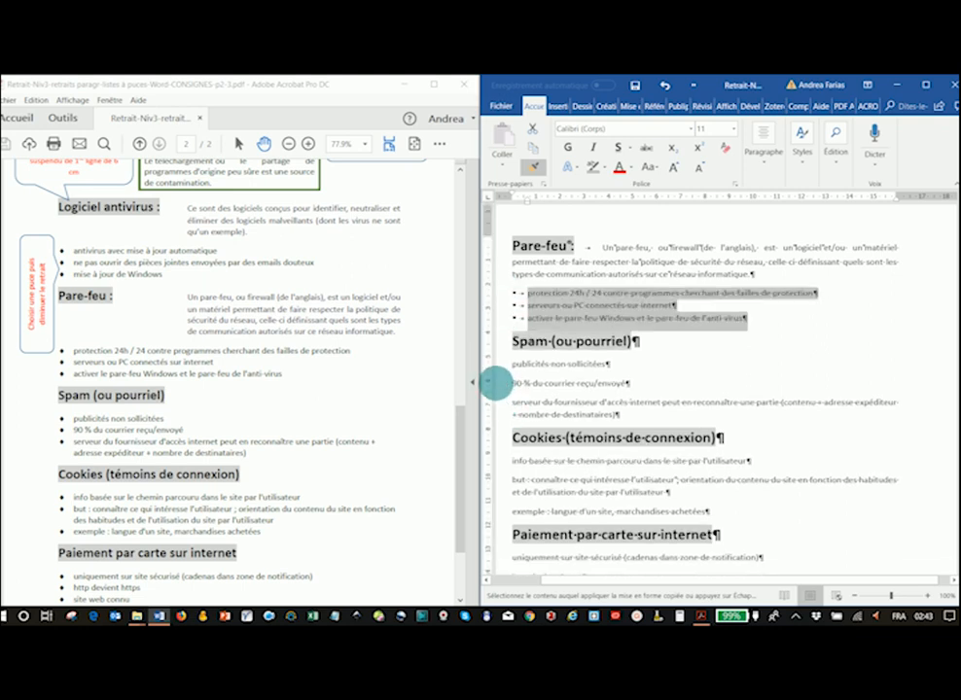
pyautogui.moveTo(500, 371); pyautogui.dragTo(502, 408)
# - Apply the same bullet format to the items under "Cookies", "Paiement par carte sur internet" and "Pour supprimer l'historique de navigation"
pyautogui.scroll(-3, 506, 457)
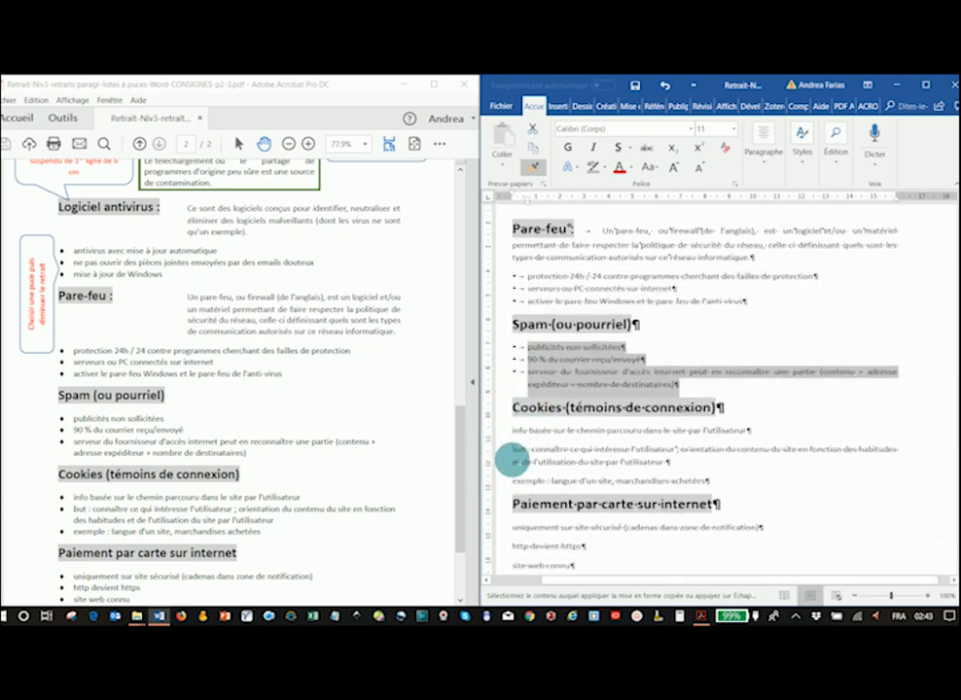
pyautogui.moveTo(500, 283)
pyautogui.mouseDown()
pyautogui.moveTo(506, 326)
pyautogui.moveTo(477, 377)
pyautogui.moveTo(480, 394)
pyautogui.moveTo(498, 382)
pyautogui.moveTo(500, 424)
pyautogui.mouseUp()
pyautogui.scroll(-3, 238, 430)
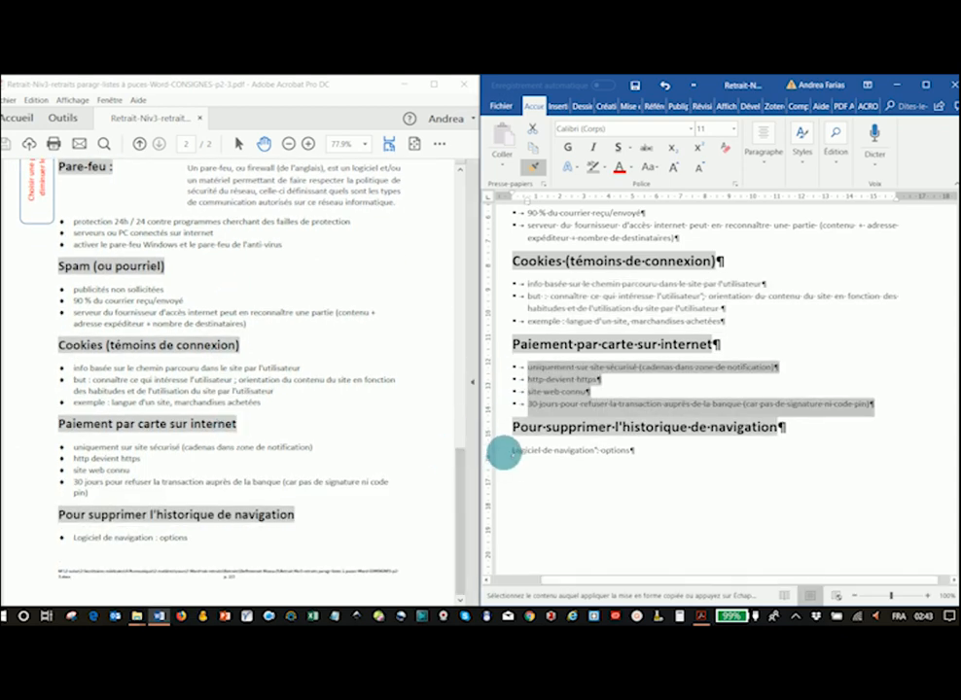
pyautogui.moveTo(504, 451)
pyautogui.mouseDown()
pyautogui.moveTo(483, 492)
pyautogui.moveTo(428, 540)
pyautogui.mouseUp()
pyautogui.scroll(3, 544, 437)
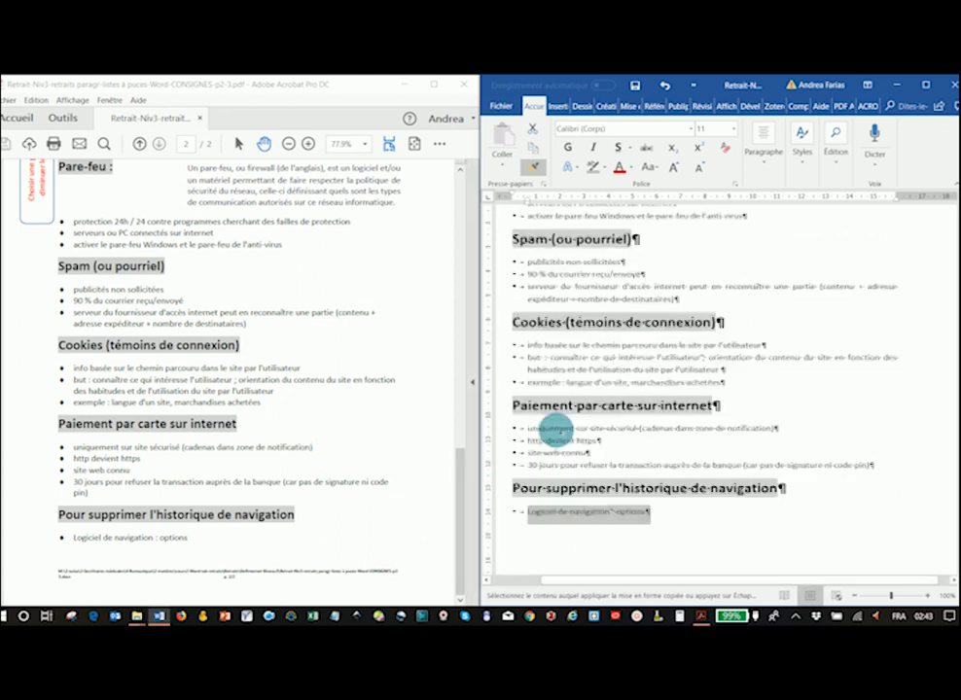
pyautogui.scroll(3, 553, 428)
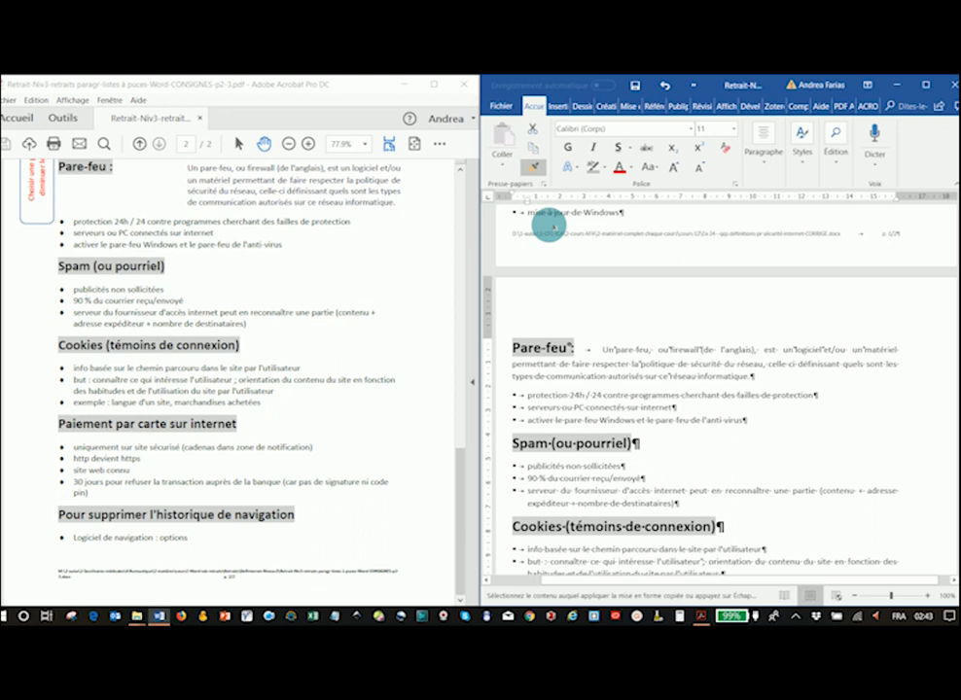
pyautogui.click(533, 171)
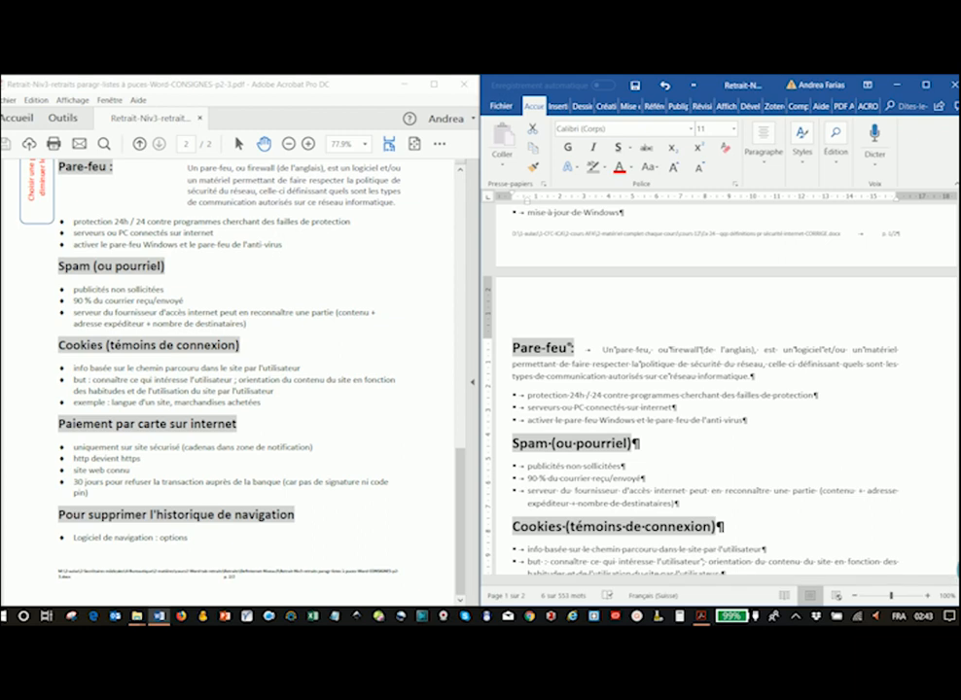